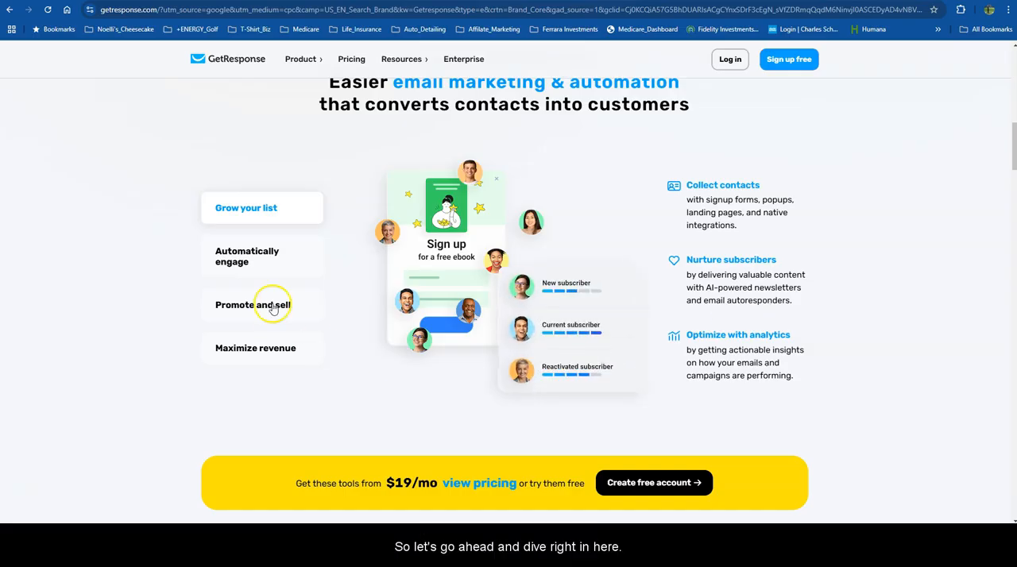
Log in to GetResponse with the saved account e-mail and password, and dismiss the survey on the dashboard.
scroll(704, 318, up, 6)
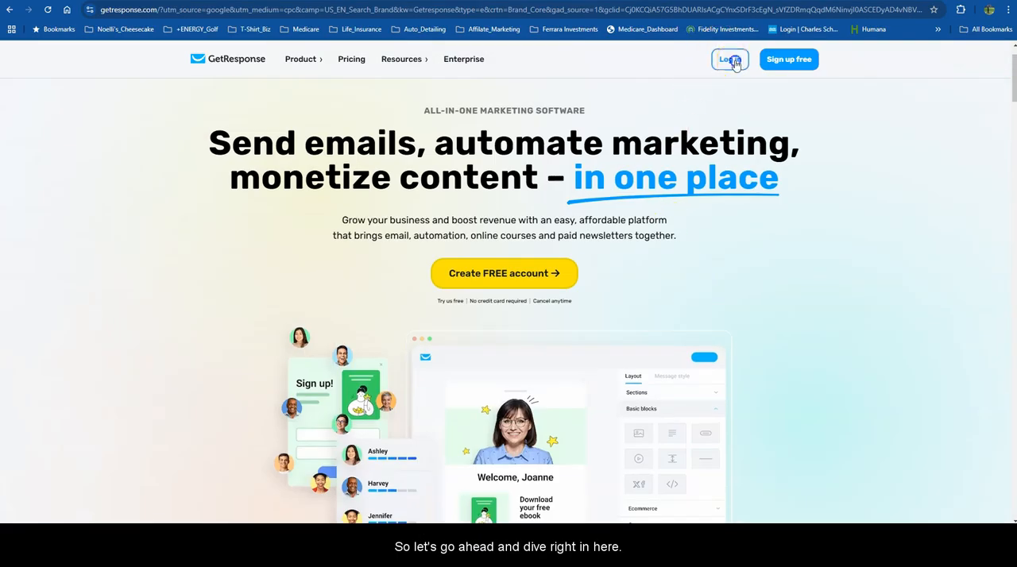
click(729, 60)
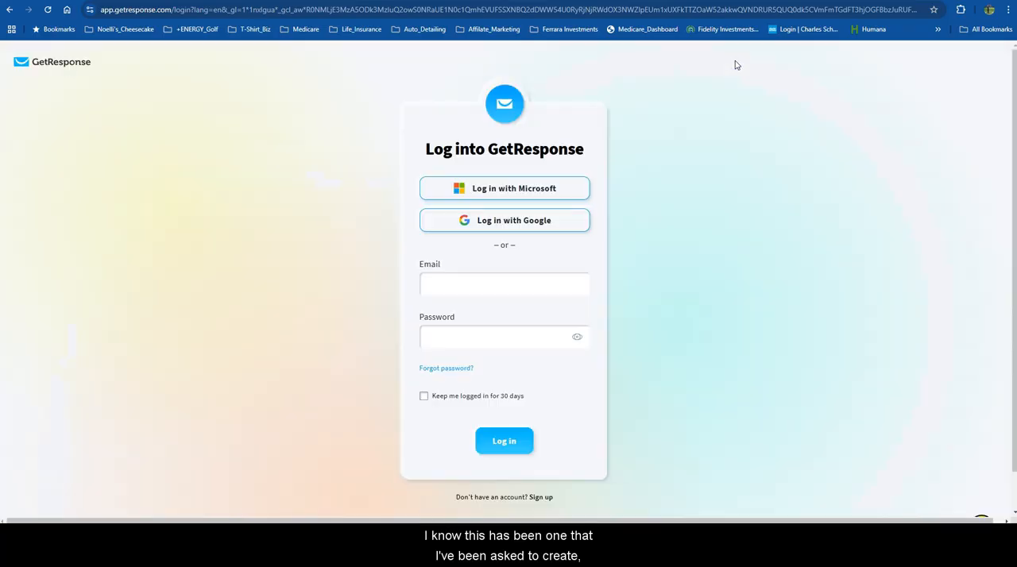
click(479, 290)
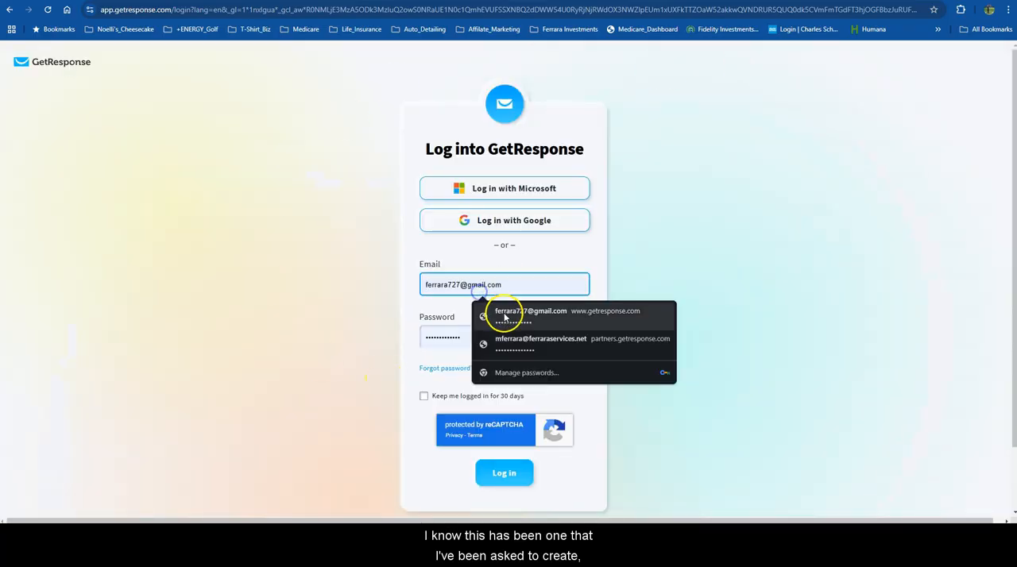
click(504, 310)
click(503, 472)
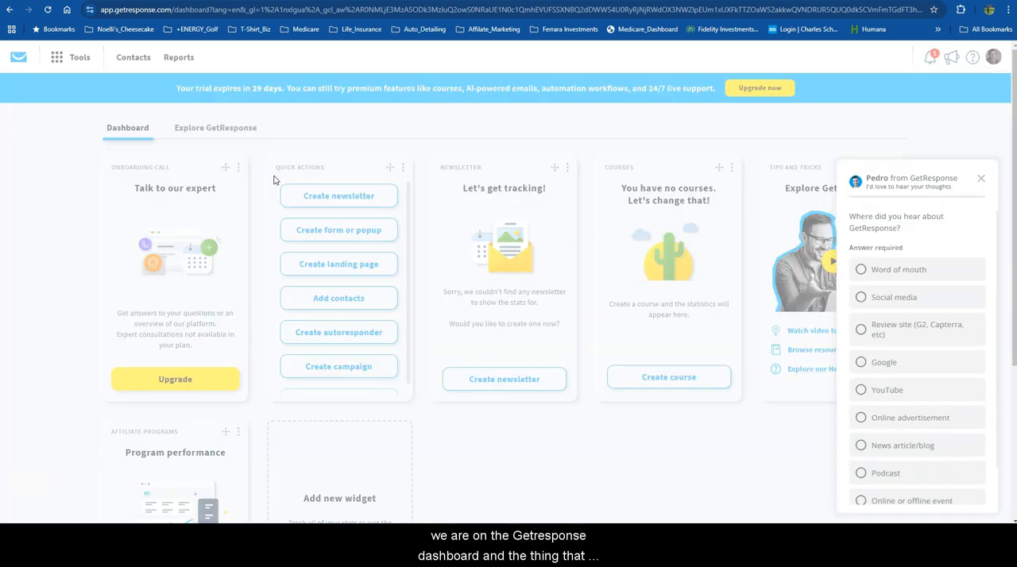
click(979, 177)
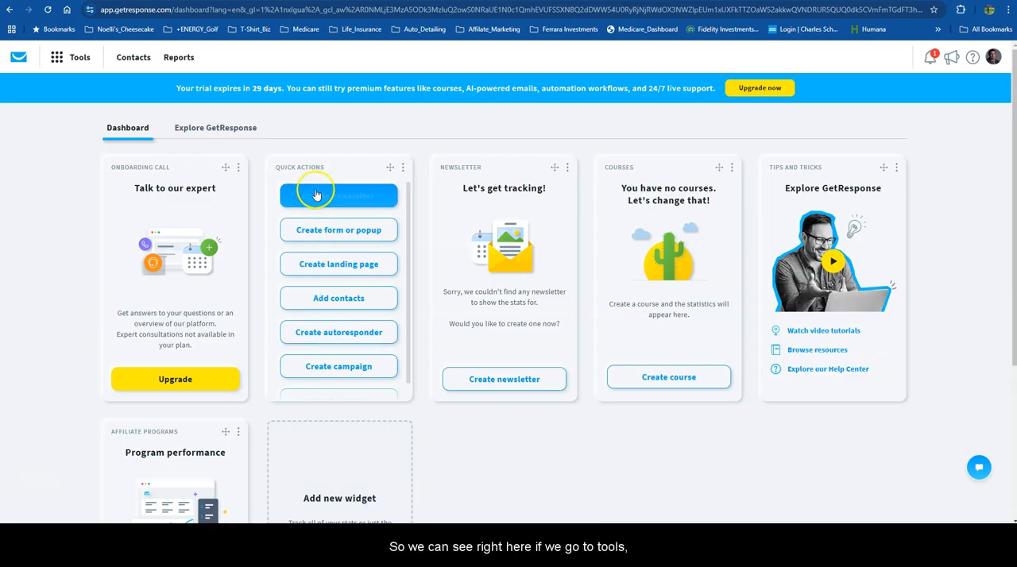
Open the email marketing tool and create a new newsletter with the "By myself" option.
click(51, 60)
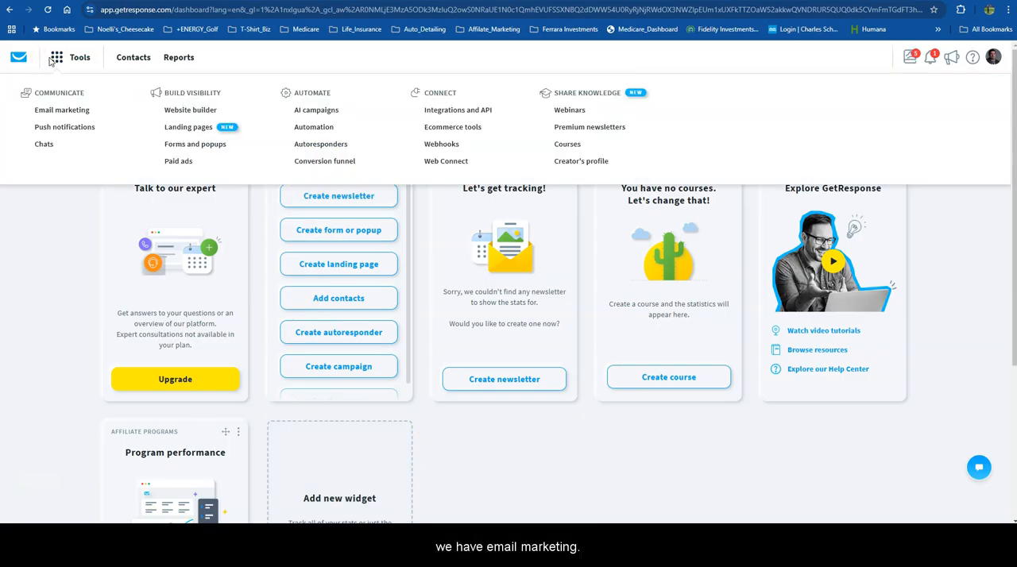
click(63, 112)
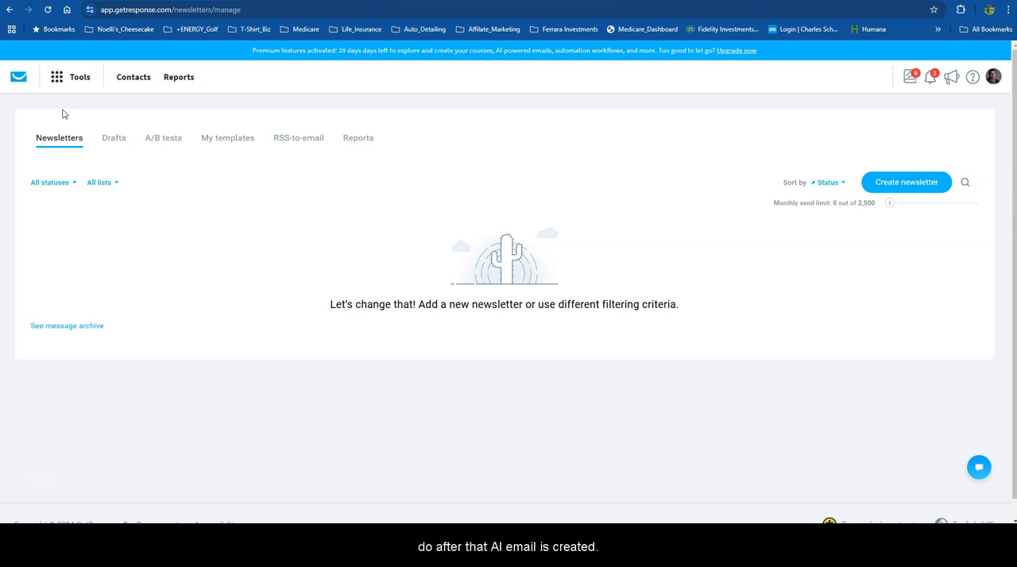
click(909, 182)
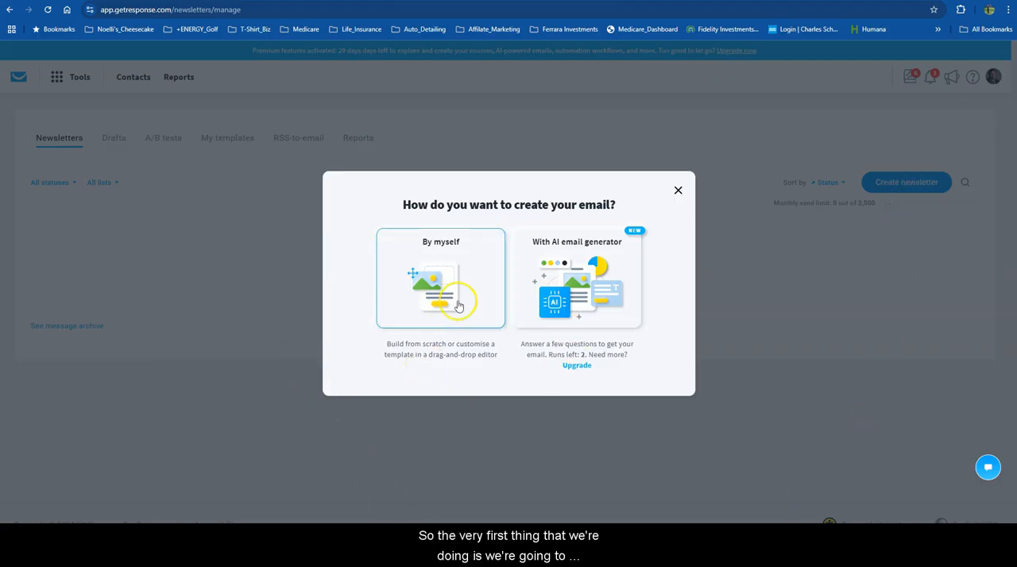
click(446, 280)
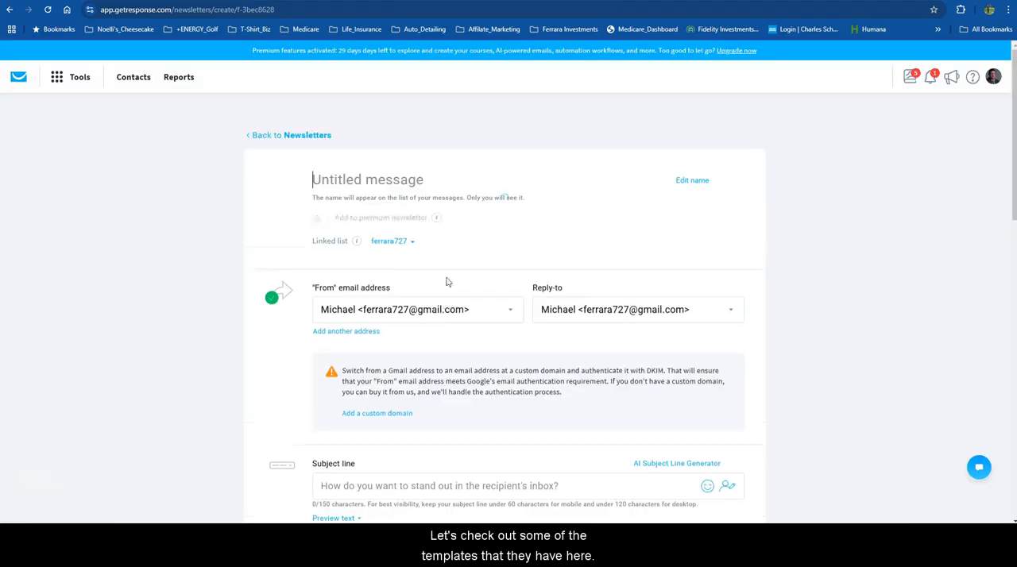
Set the newsletter's subject line to "3 Quick Tips to Boost Your Success This Week!".
scroll(422, 273, down, 3)
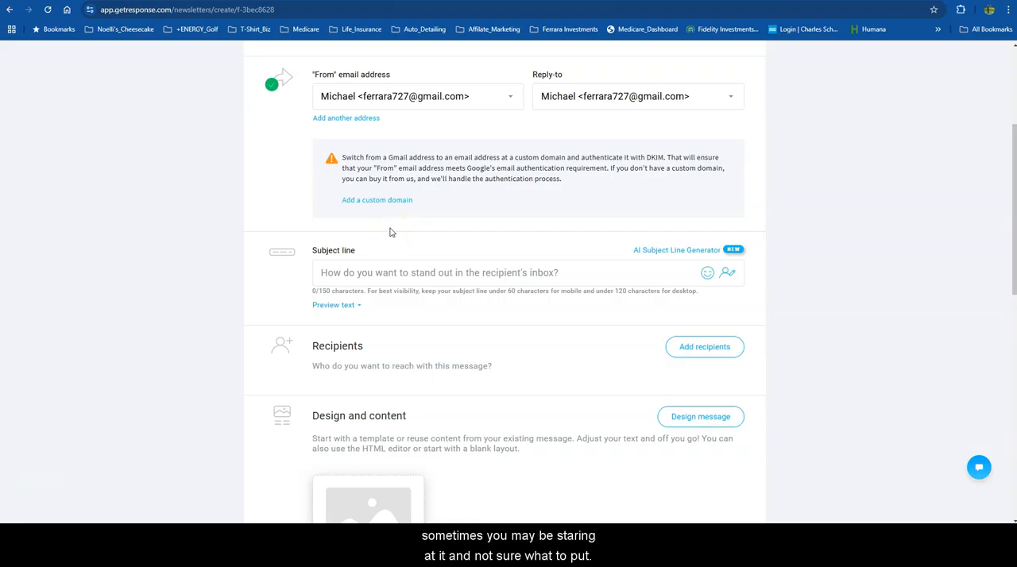
click(388, 273)
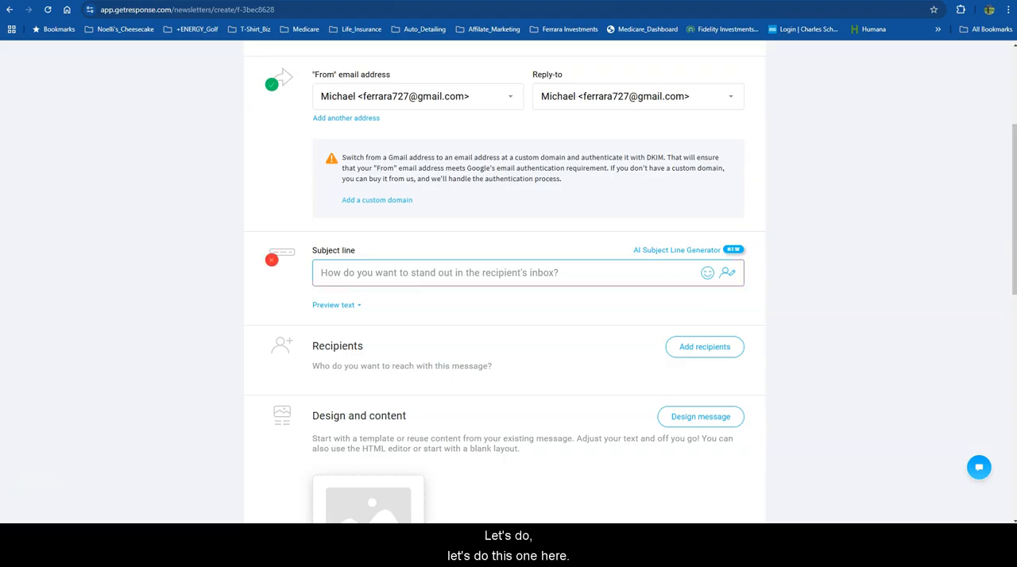
click(370, 278)
text(3 Quick Tips to Boost Your Success This Week!)
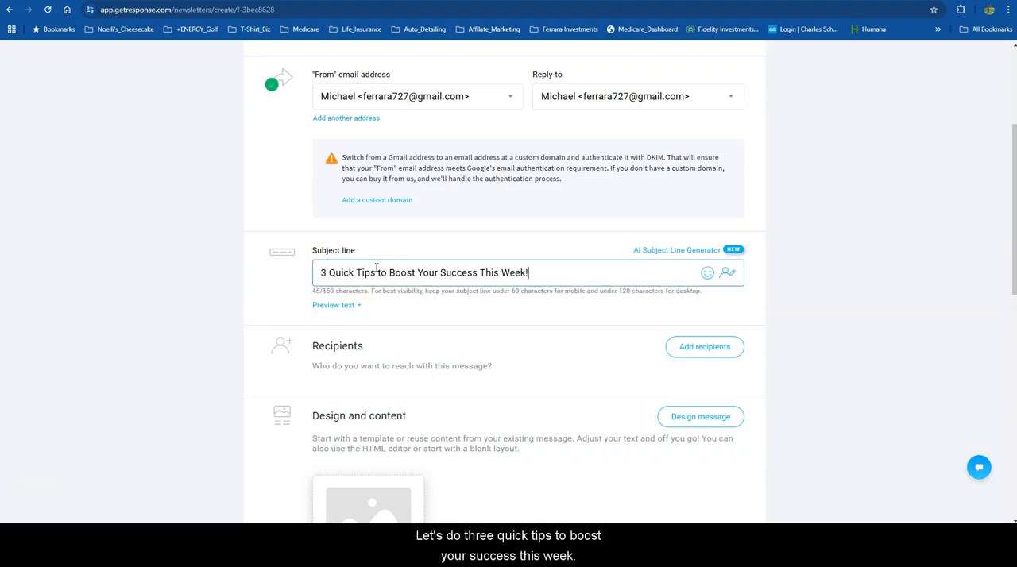
click(394, 282)
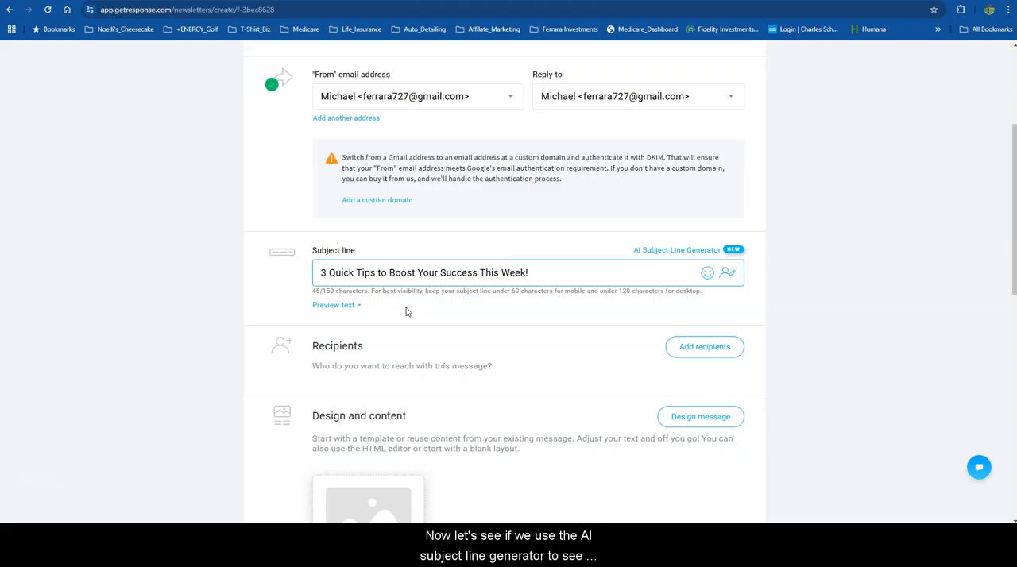
Start the AI Subject Line Generator and enter the keywords "growth, success, motivation".
click(669, 251)
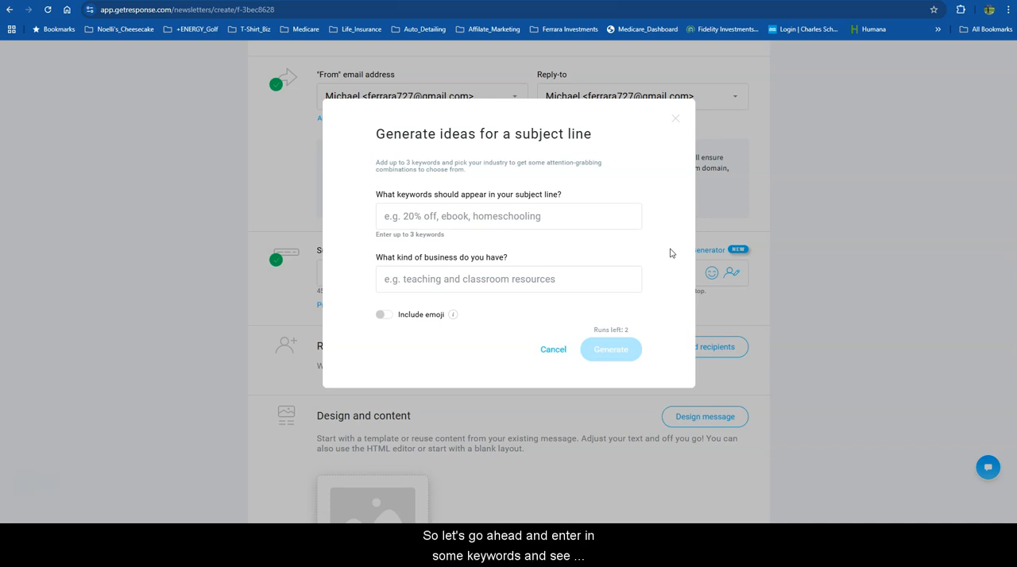
click(613, 265)
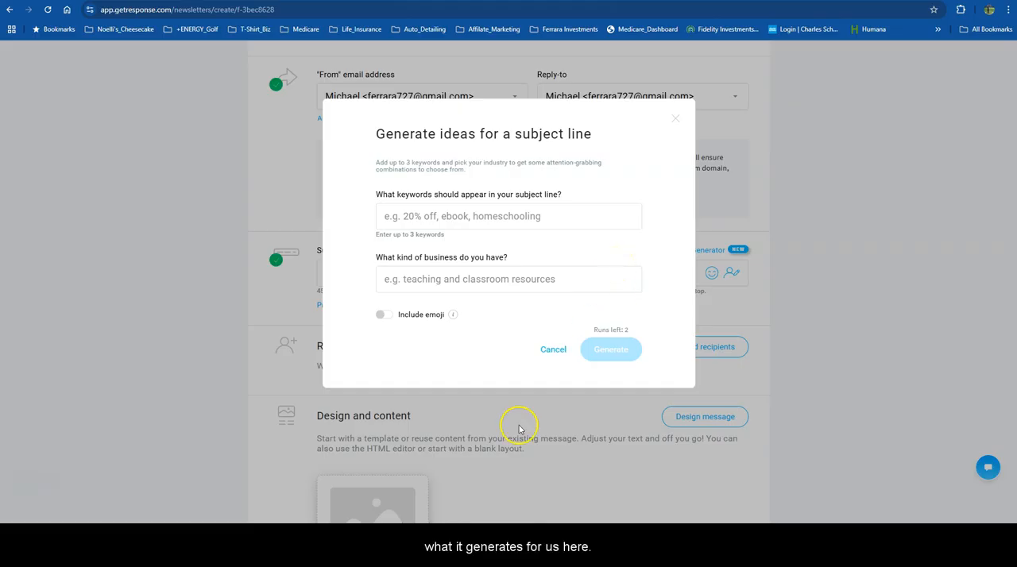
click(450, 219)
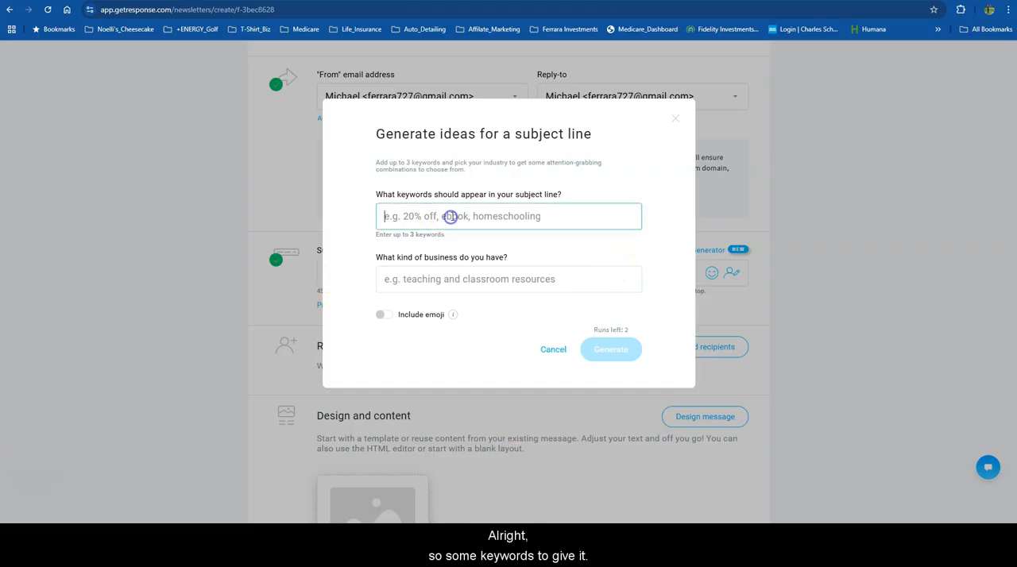
text(g)
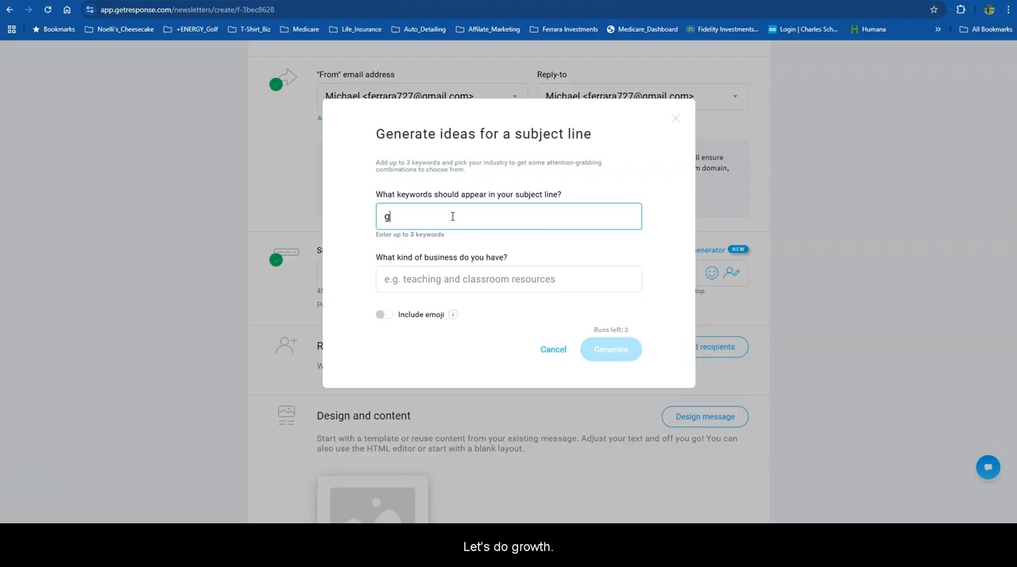
text(rowth)
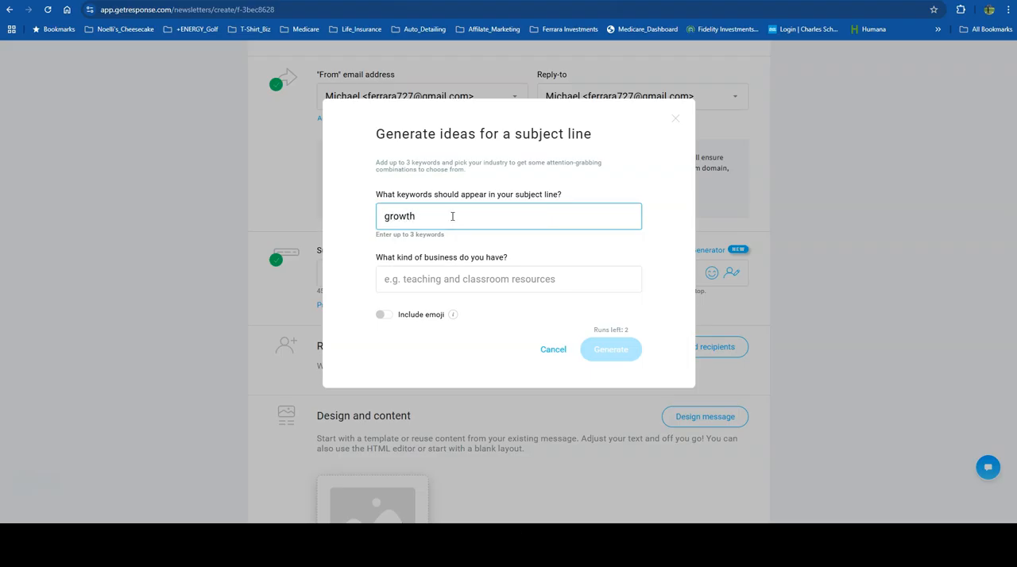
text(, success)
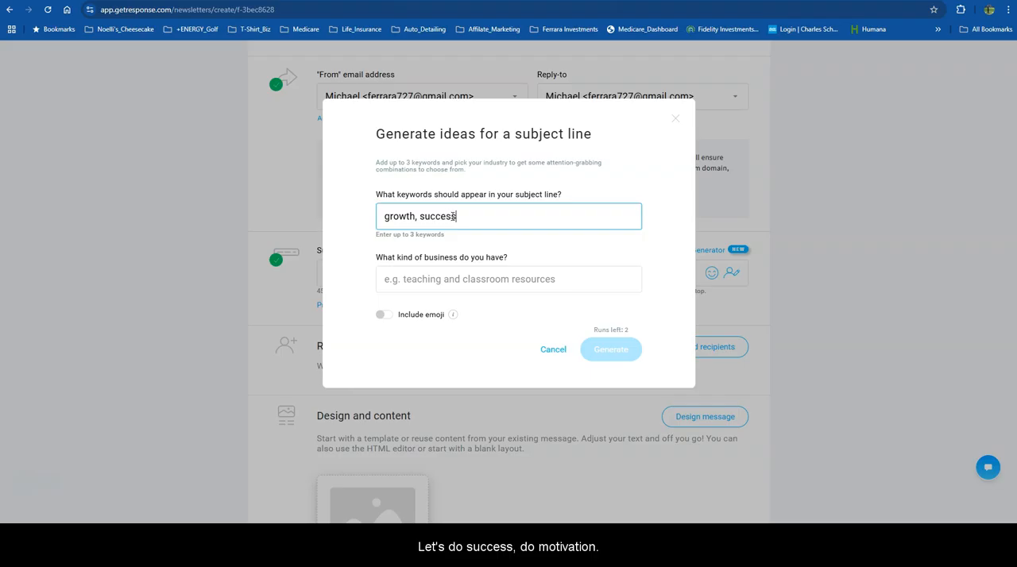
text(, motivation)
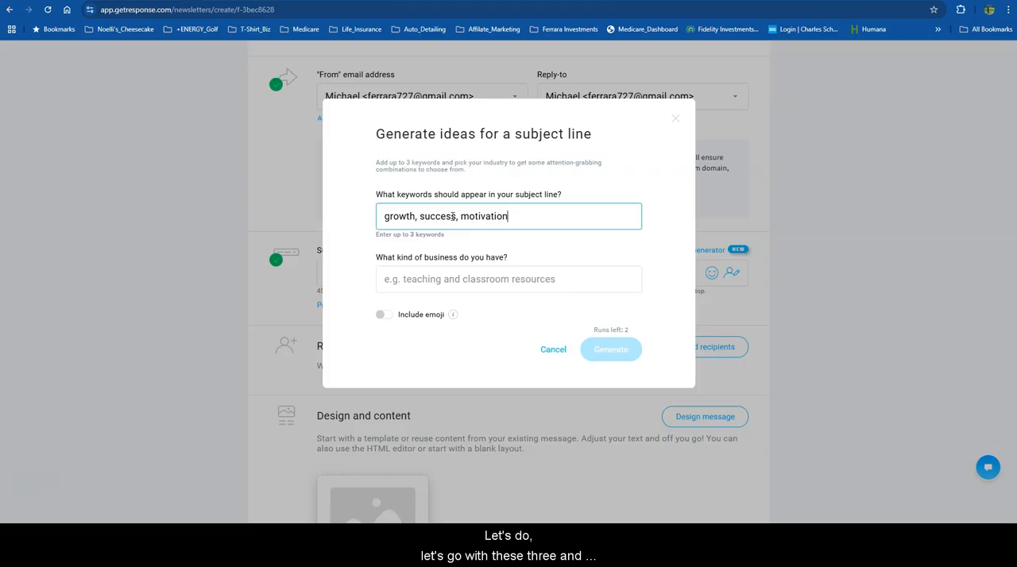
Set the generator's kind of business to "Motivational coaching".
click(429, 279)
text(mo)
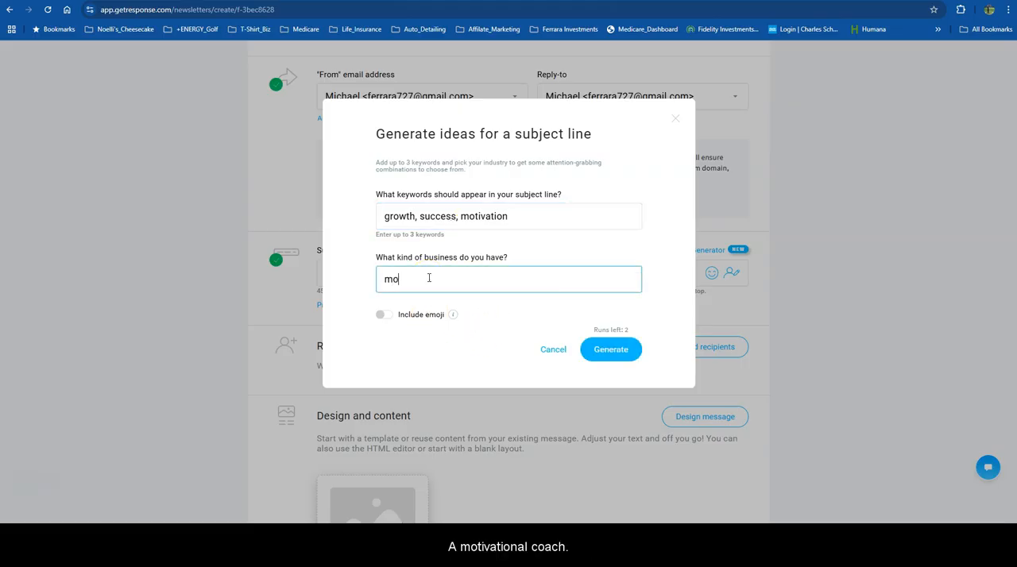
text(vit)
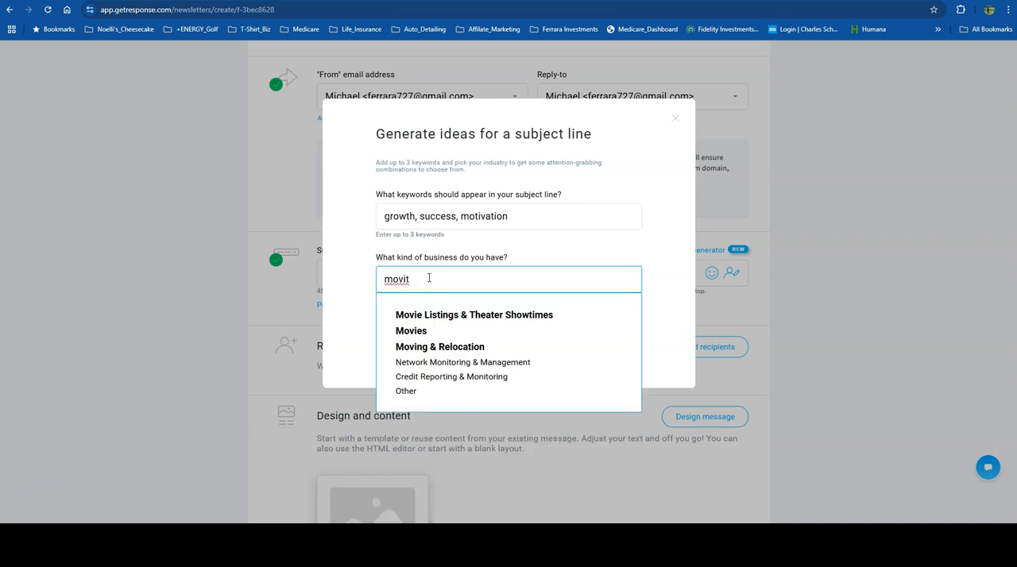
text(a)
key(BackSpace)
key(BackSpace)
key(BackSpace)
key(BackSpace)
text(tivation)
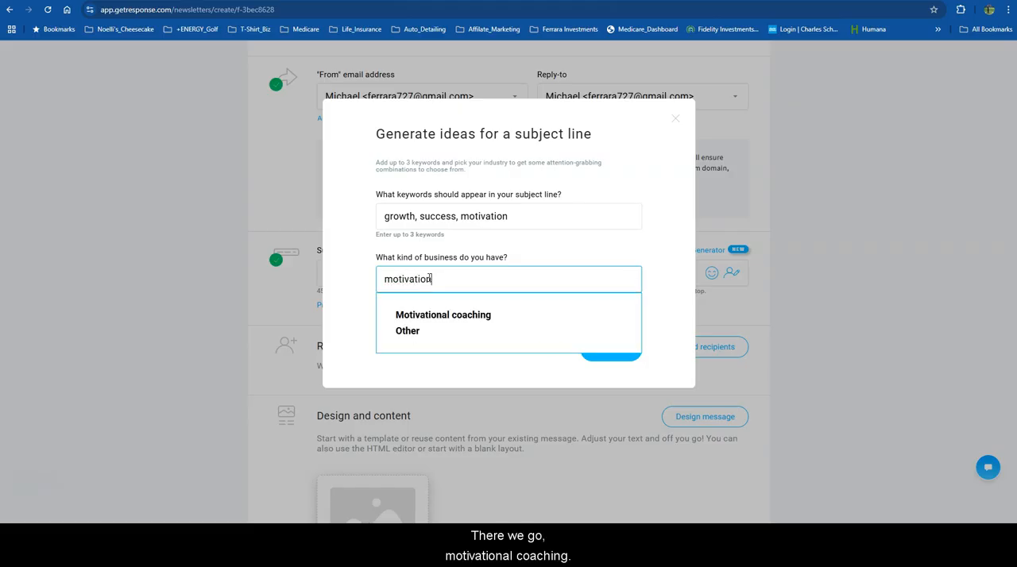
click(436, 317)
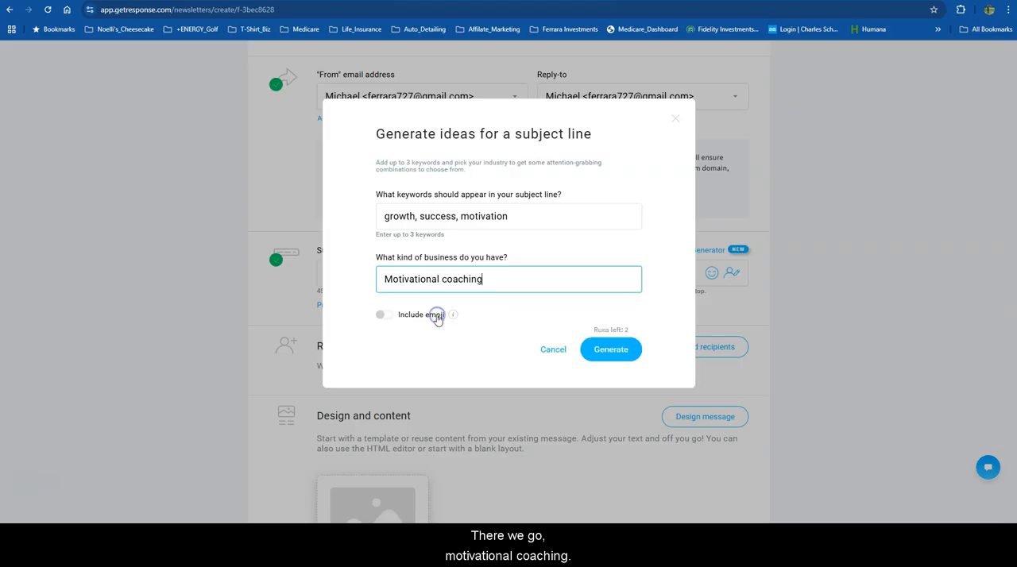
Generate subject line ideas with emoji included, and decline them in favour of the own subject line.
click(379, 315)
click(610, 349)
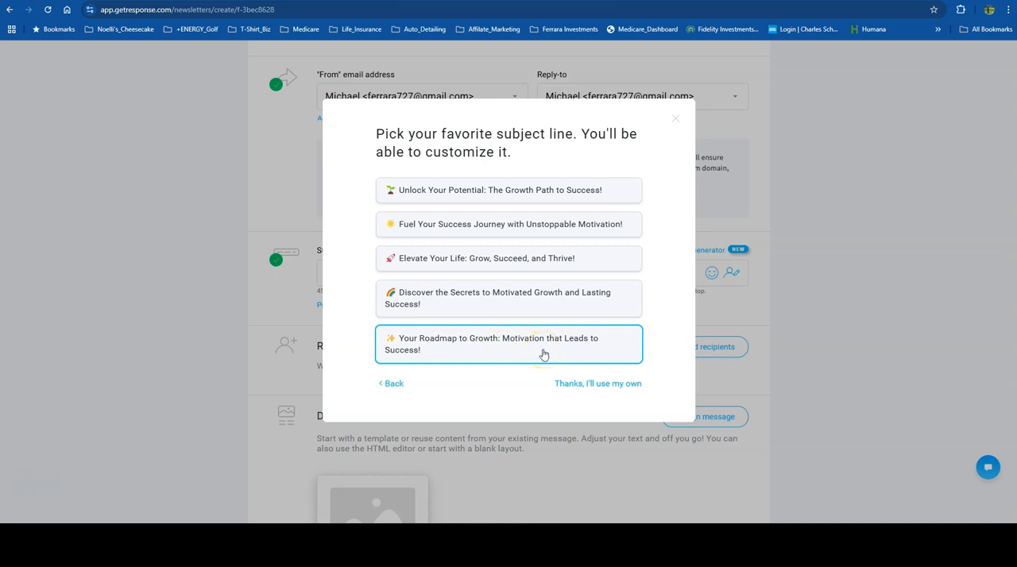
click(597, 384)
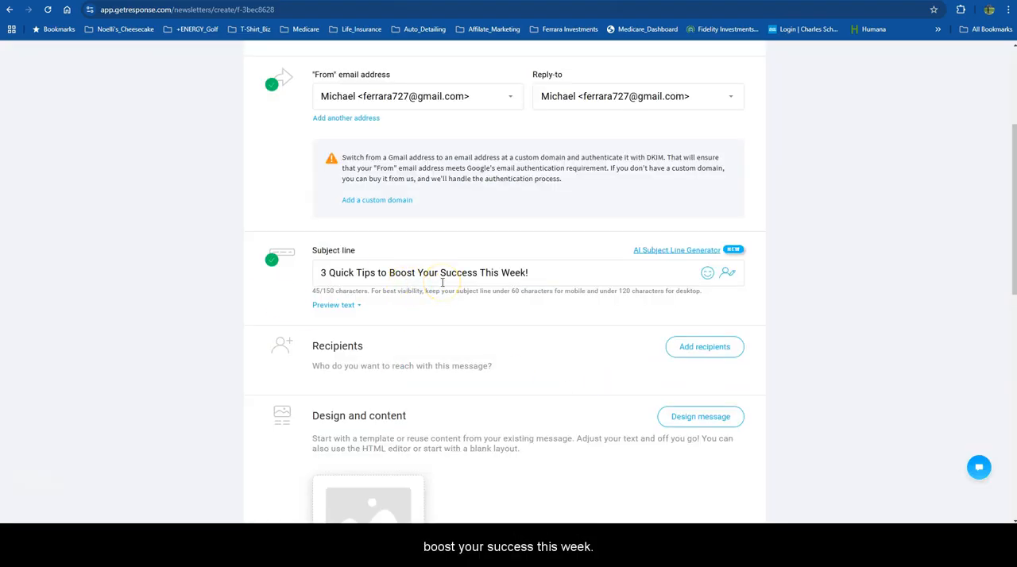
Add the account's existing contact list as the newsletter's recipients.
scroll(442, 282, down, 2)
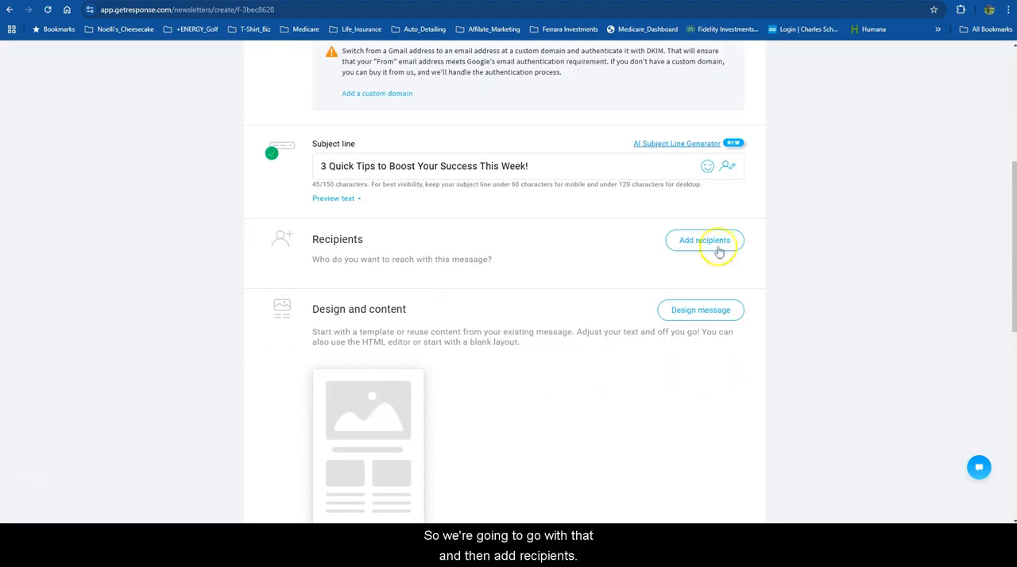
click(703, 245)
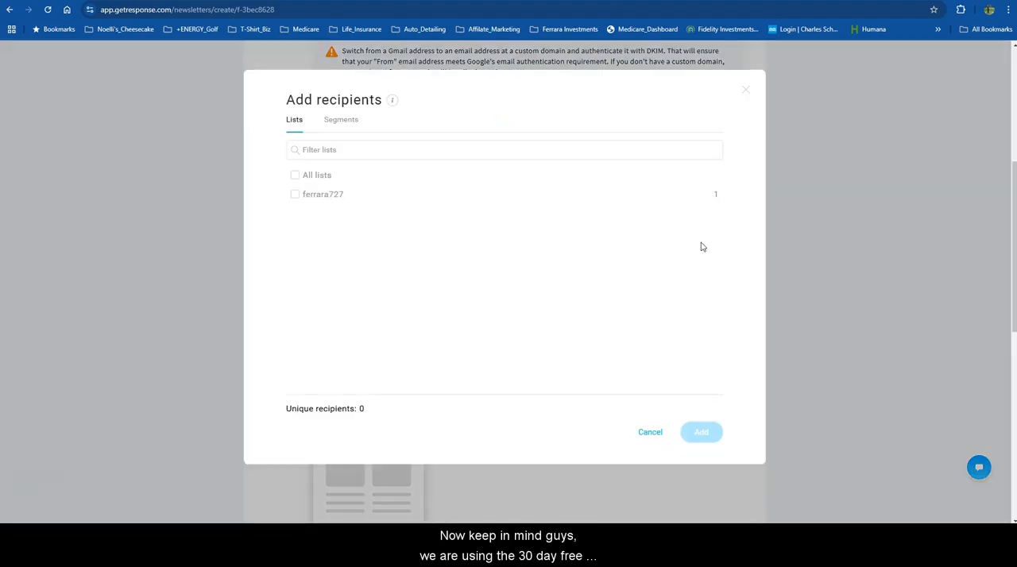
scroll(484, 342, down, 2)
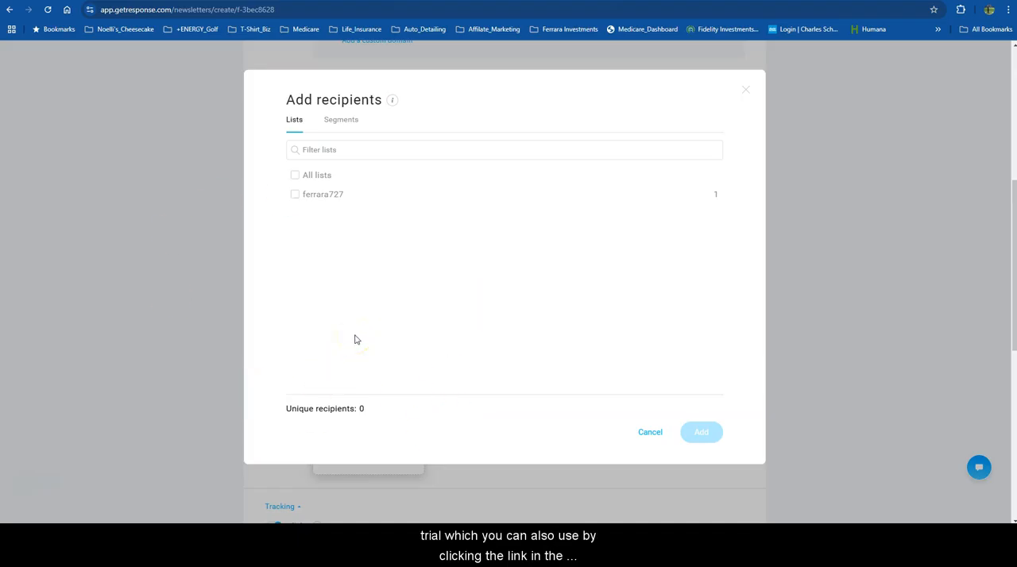
click(294, 194)
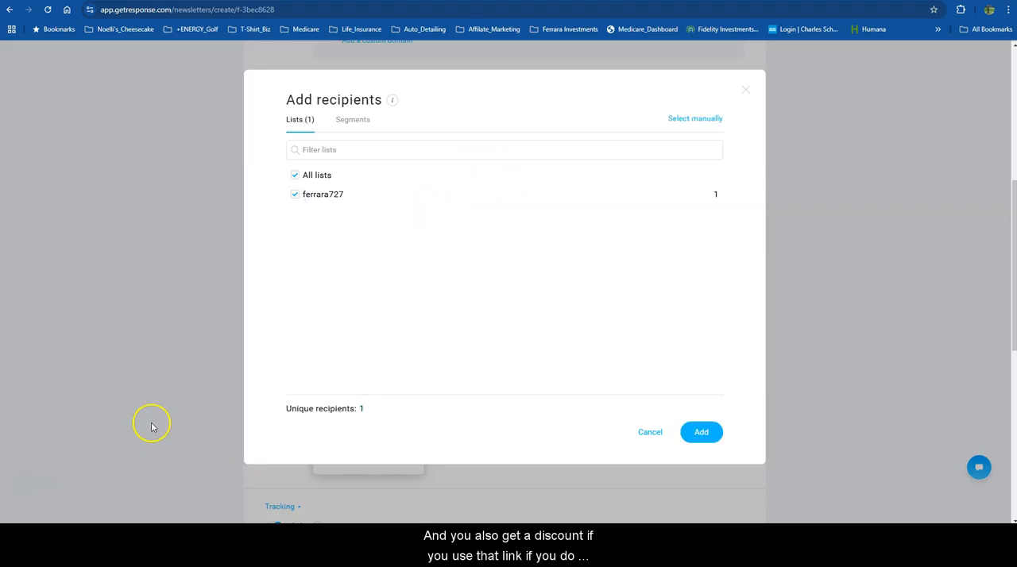
click(702, 430)
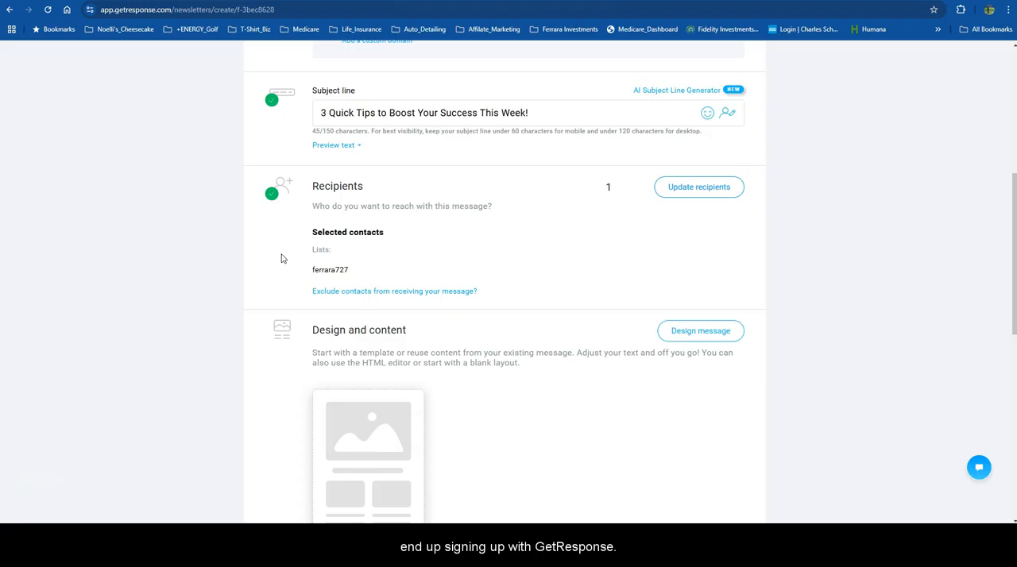
Open the newsletter's design and content, browse the predesigned templates, and use the "Mental health coaching" template.
scroll(486, 235, down, 2)
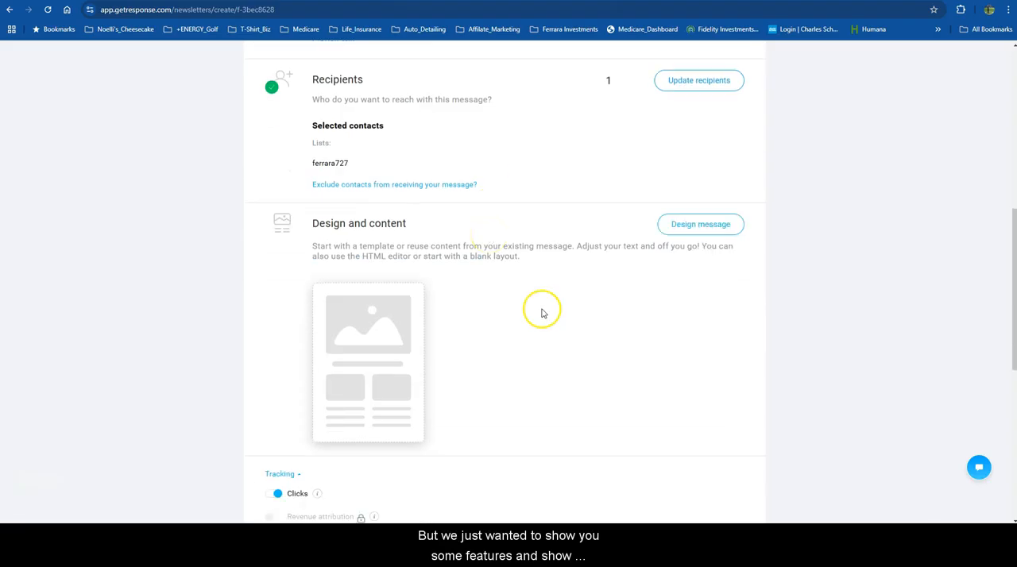
scroll(683, 255, down, 1)
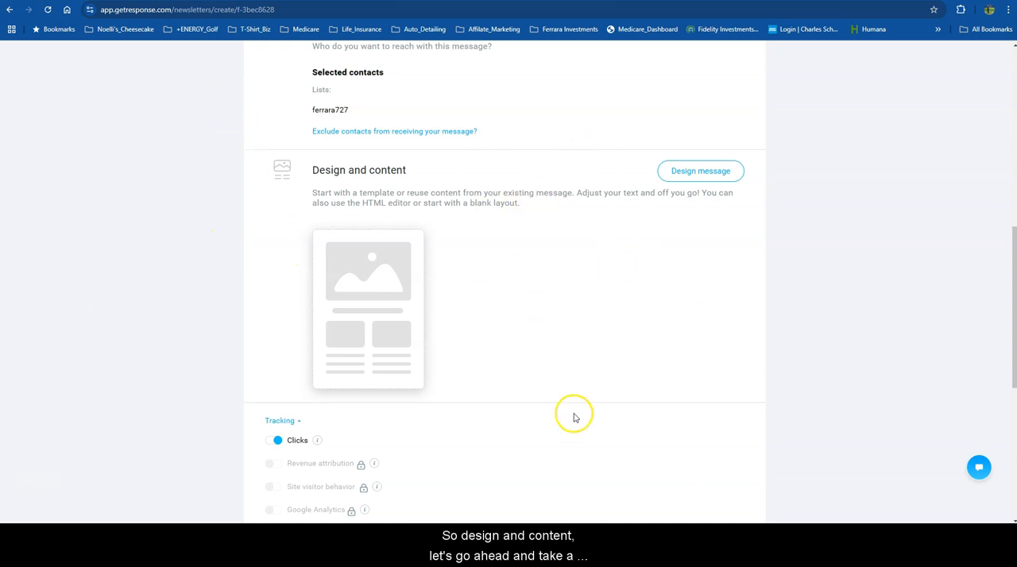
click(362, 311)
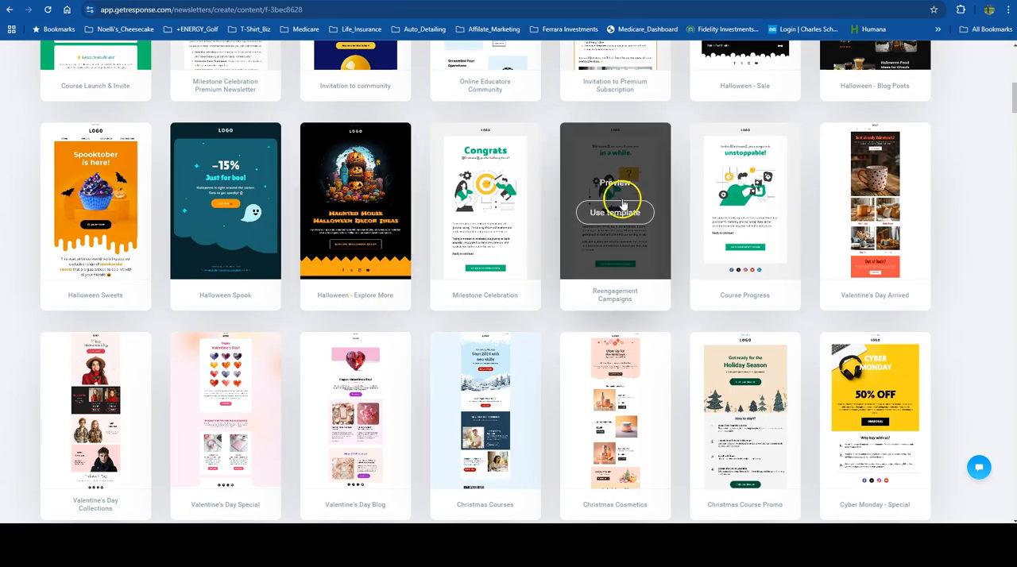
scroll(616, 211, up, 8)
scroll(625, 216, down, 2)
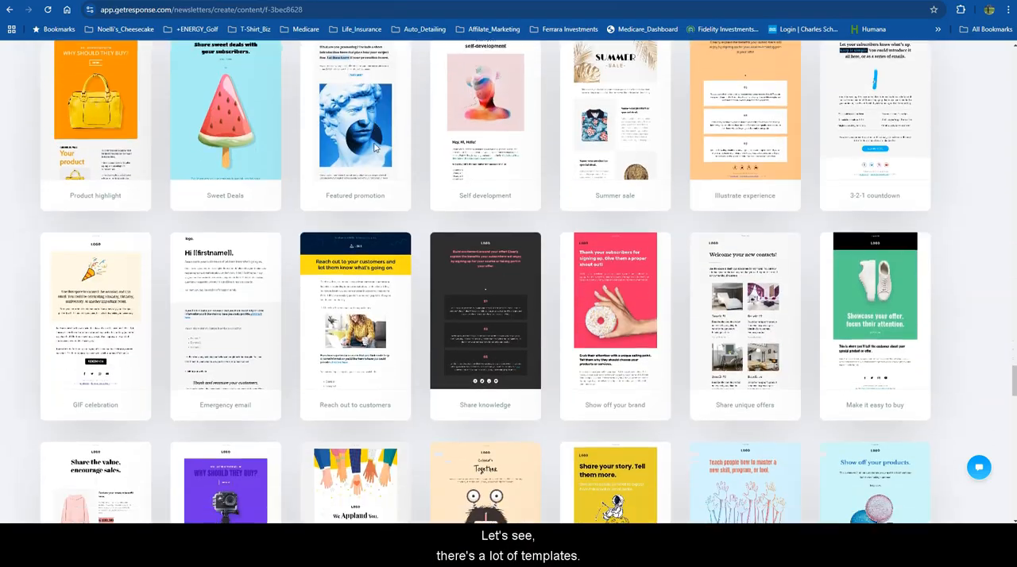
scroll(374, 148, down, 4)
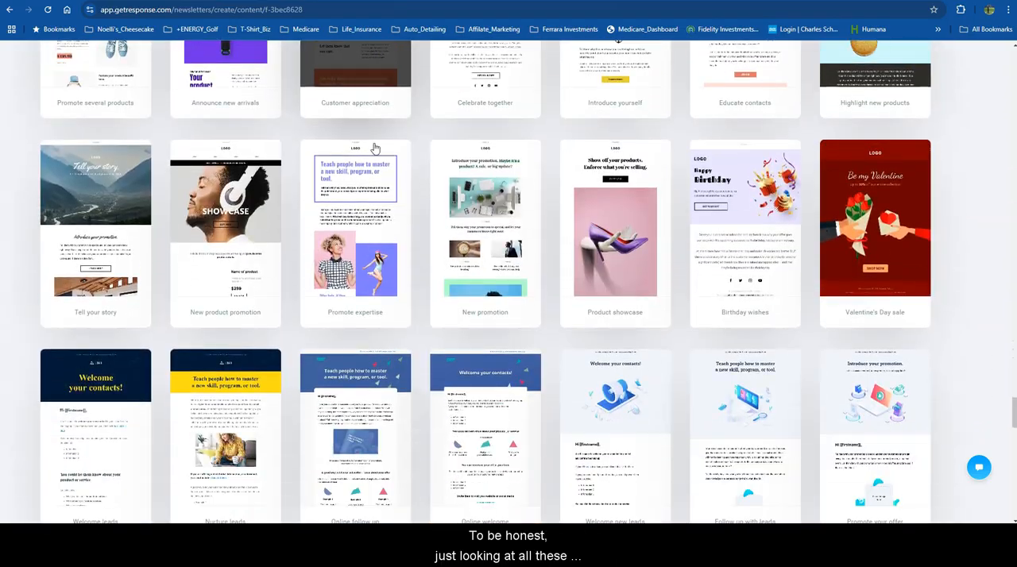
scroll(374, 149, down, 4)
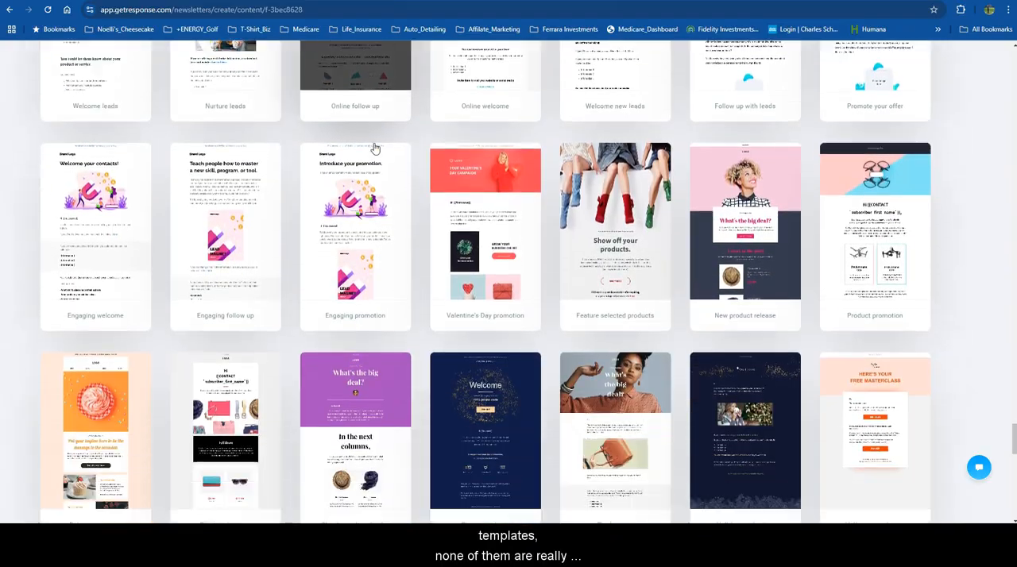
scroll(374, 306, up, 20)
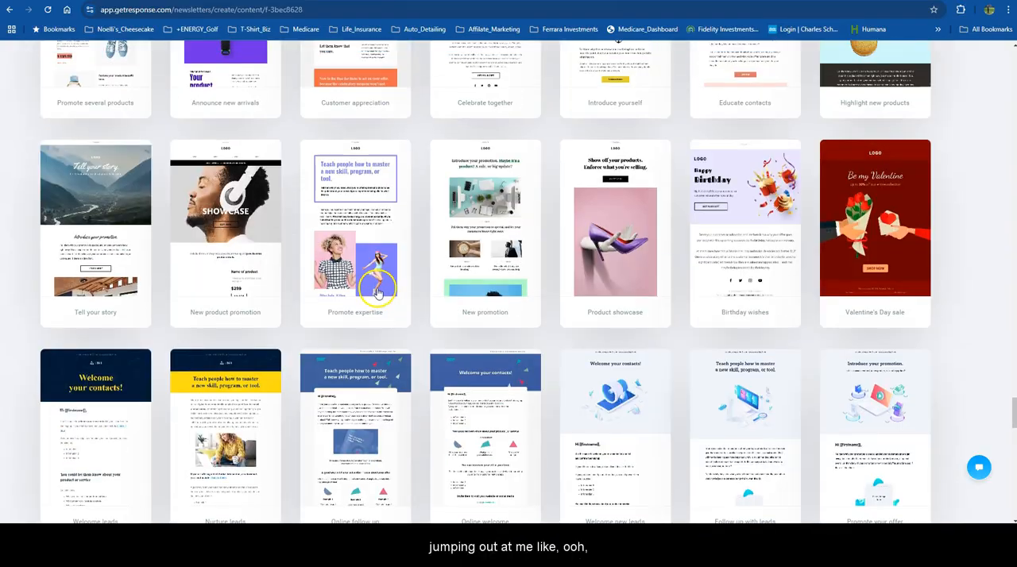
scroll(378, 290, up, 8)
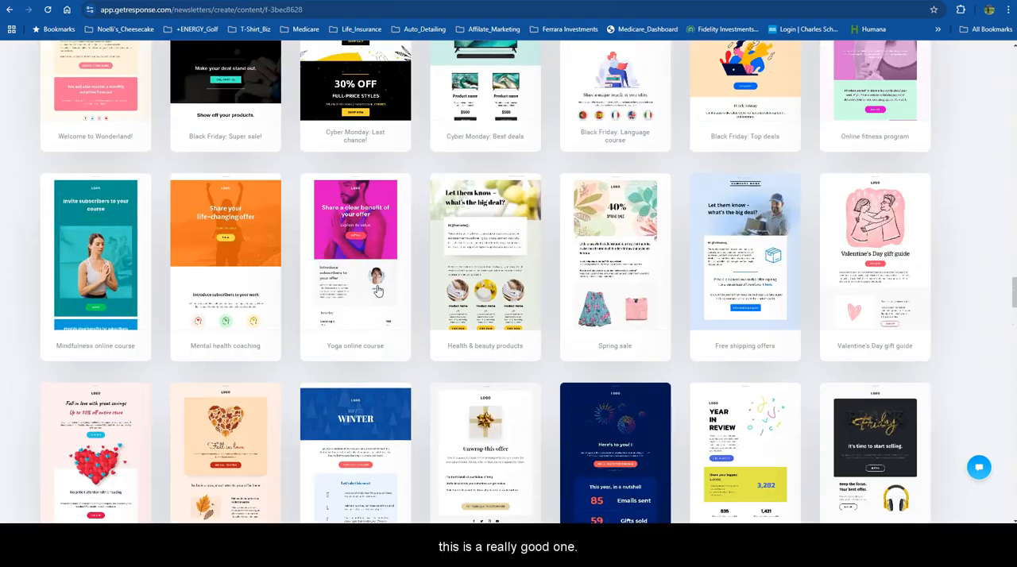
mouse_move(374, 285)
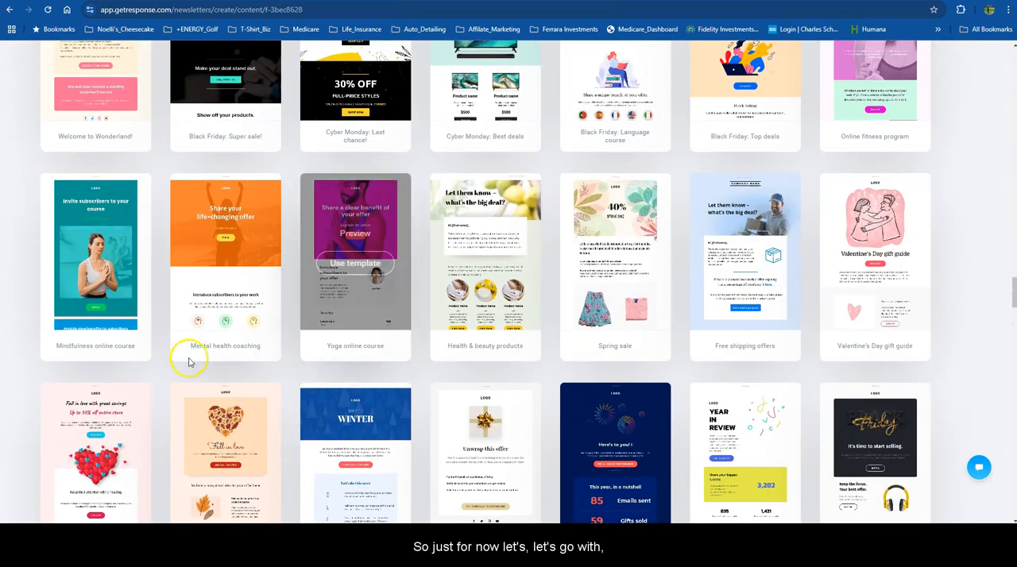
click(221, 266)
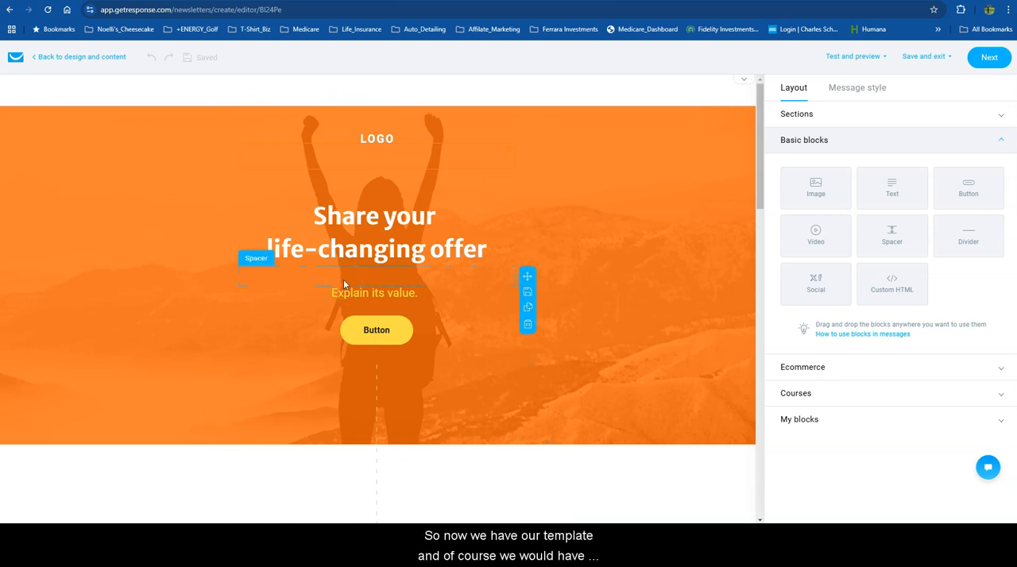
Examine the template's sections from the header to the footer to judge which text, images and buttons need customizing.
scroll(476, 236, down, 3)
scroll(476, 235, down, 2)
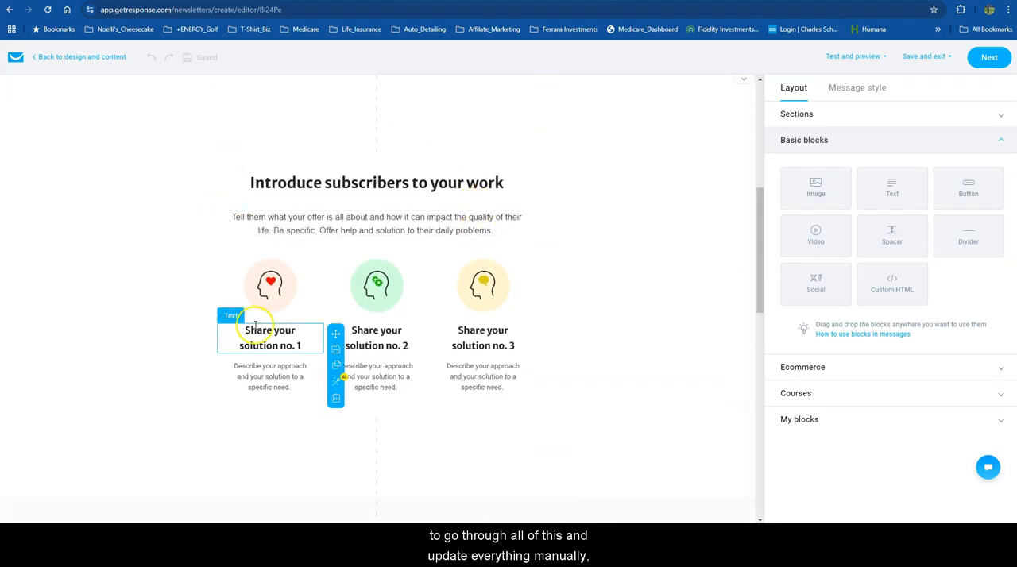
scroll(447, 281, down, 5)
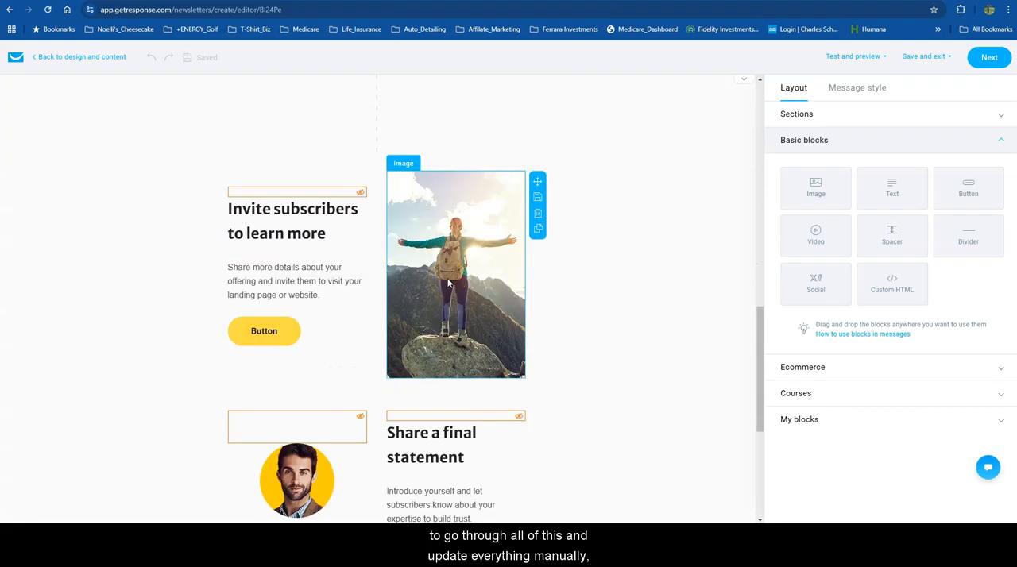
scroll(386, 293, down, 4)
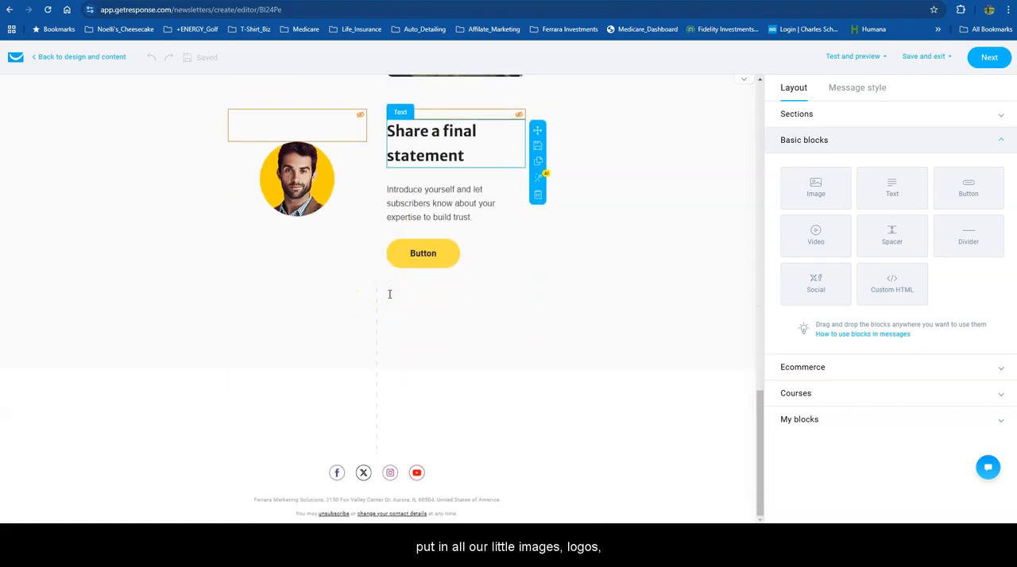
scroll(363, 238, up, 5)
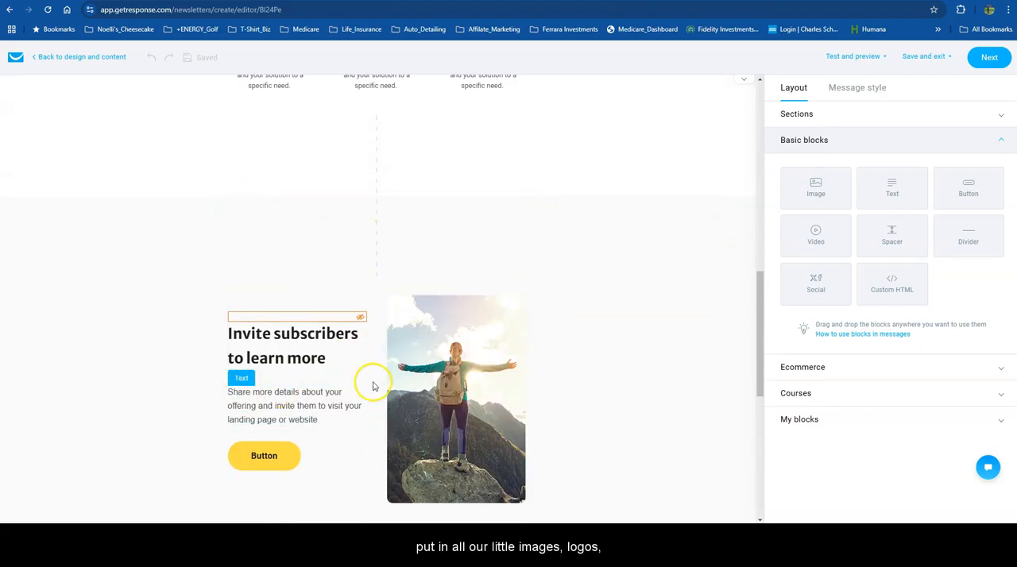
scroll(318, 347, up, 12)
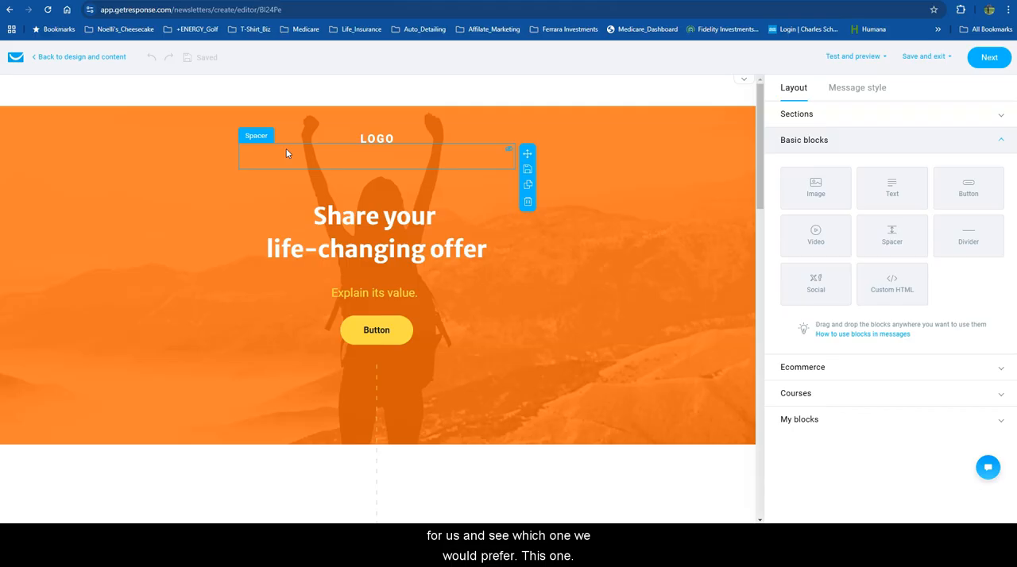
scroll(484, 283, down, 3)
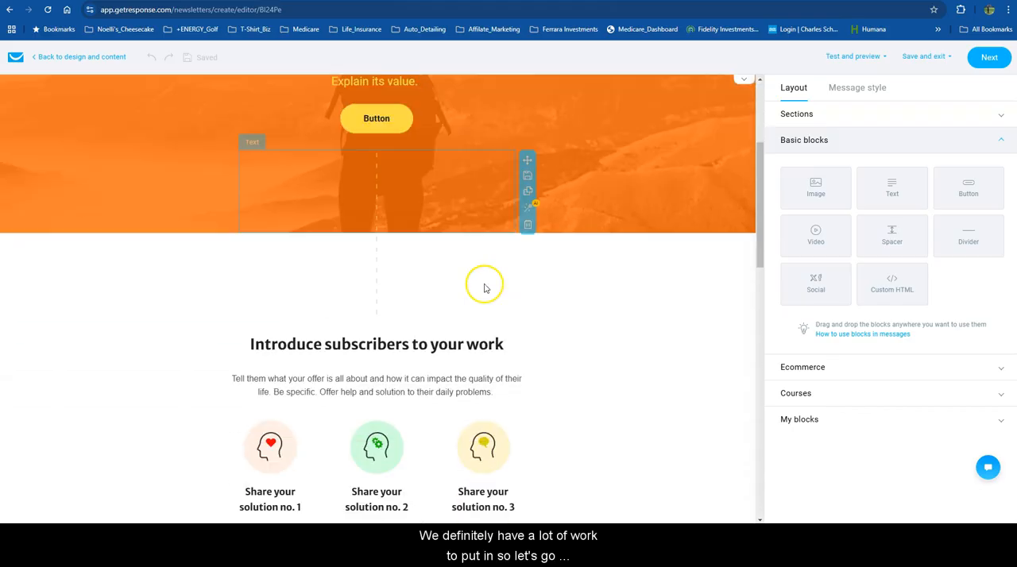
scroll(488, 288, up, 3)
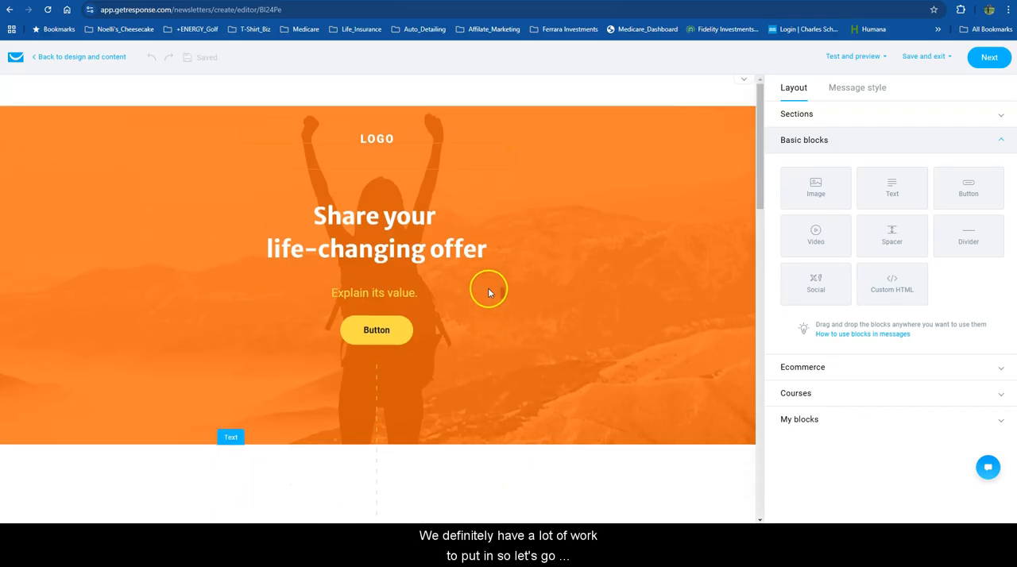
Leave the template editor and start a new newsletter in Email marketing with the AI email generator.
click(55, 61)
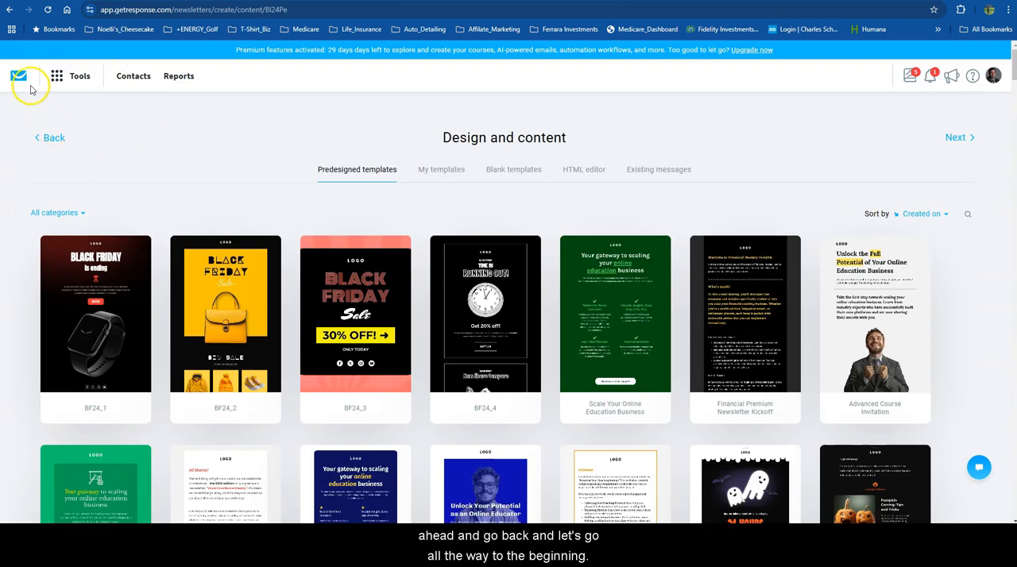
click(26, 82)
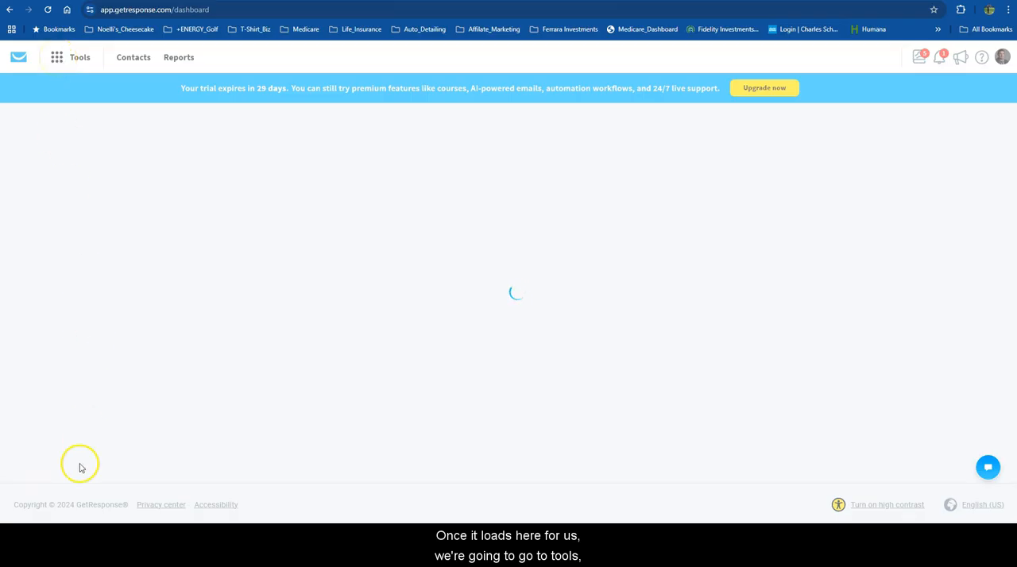
click(52, 57)
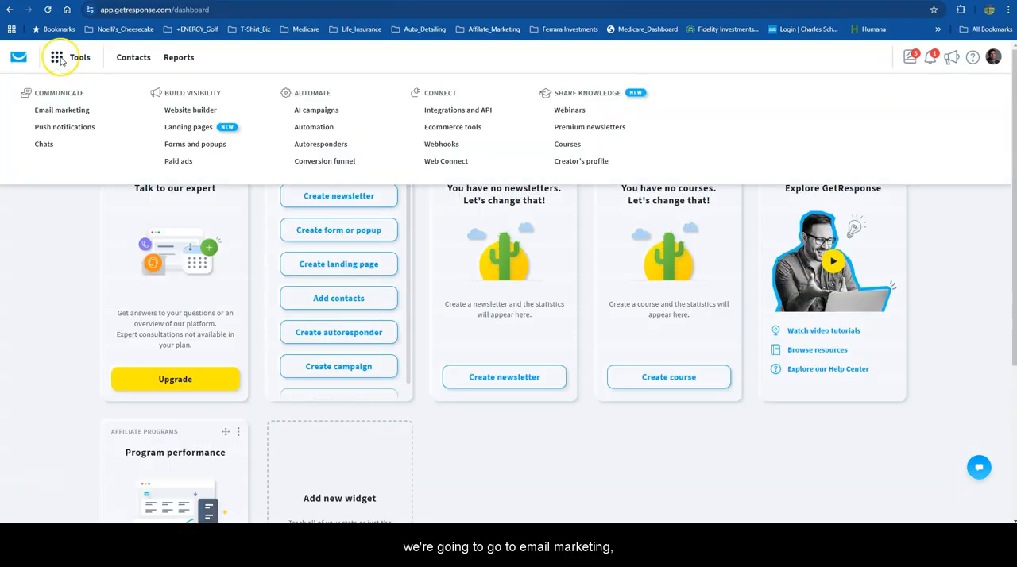
click(65, 116)
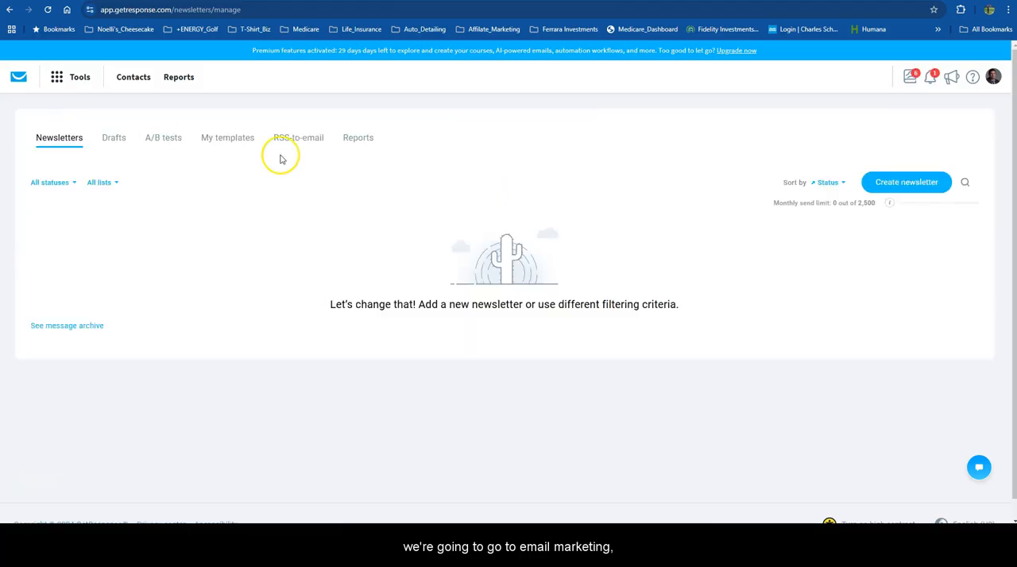
click(889, 184)
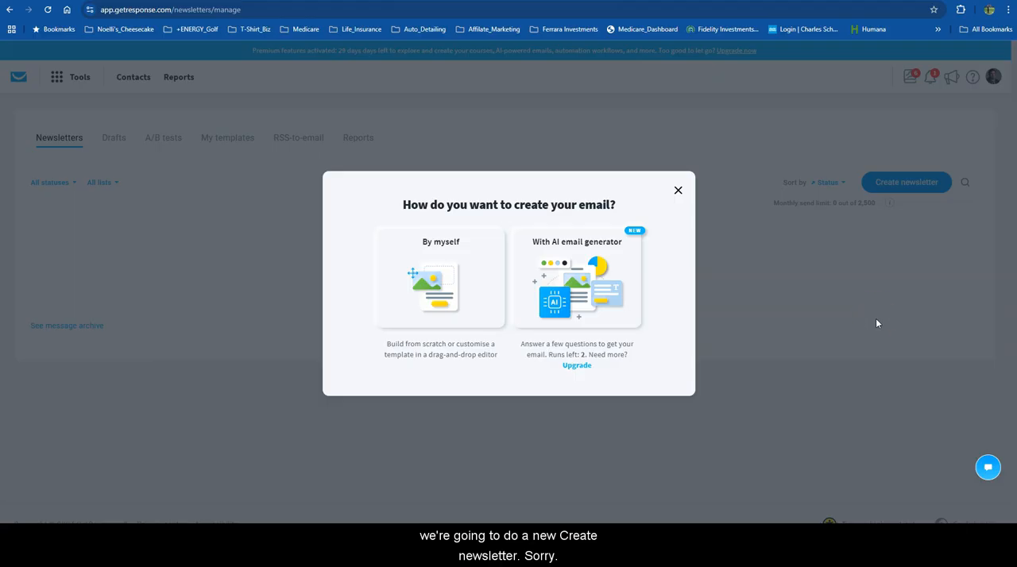
click(593, 274)
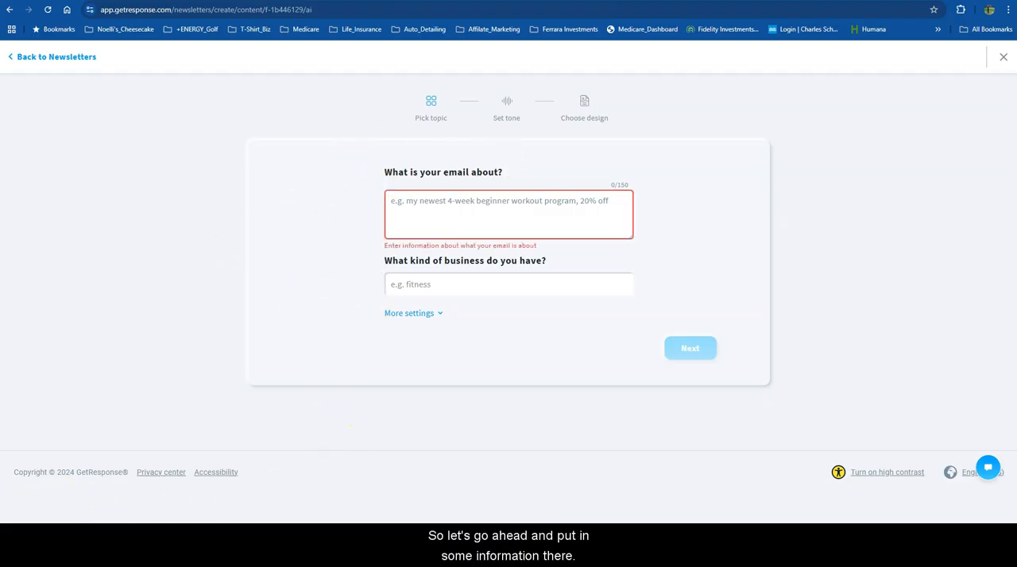
Describe the email's topic as "Motivational tips and practical strategies for entrepreneurs to achieve business growth and success.".
click(413, 202)
text(Motivational tips and practical strategies for entrepreneurs to achieve business growth and success.)
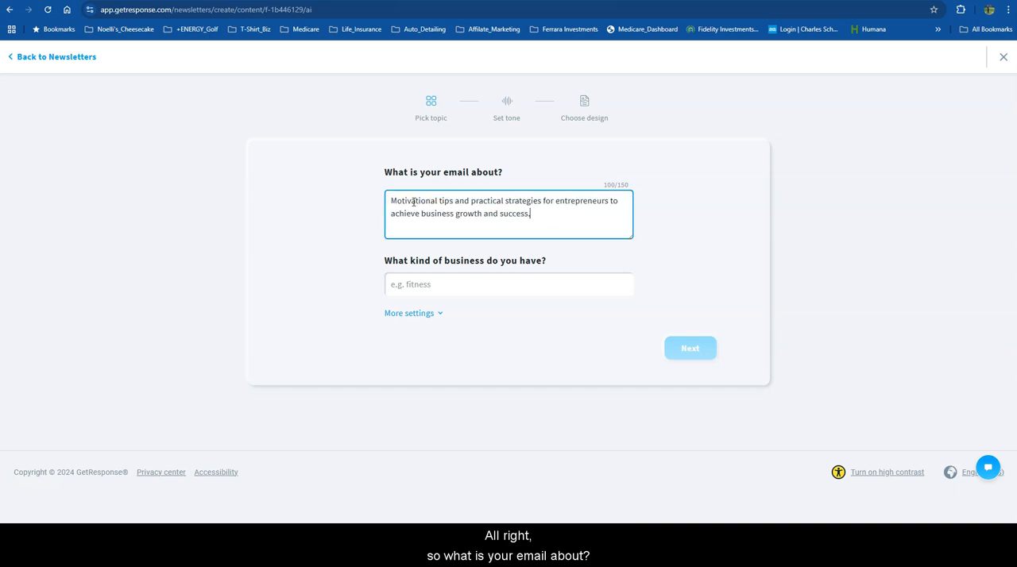
click(491, 225)
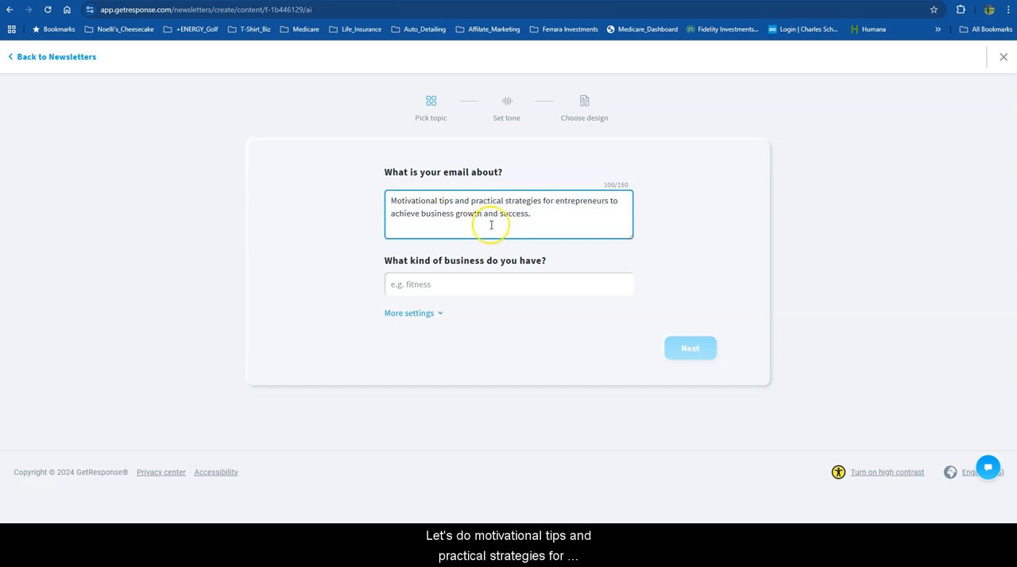
click(440, 233)
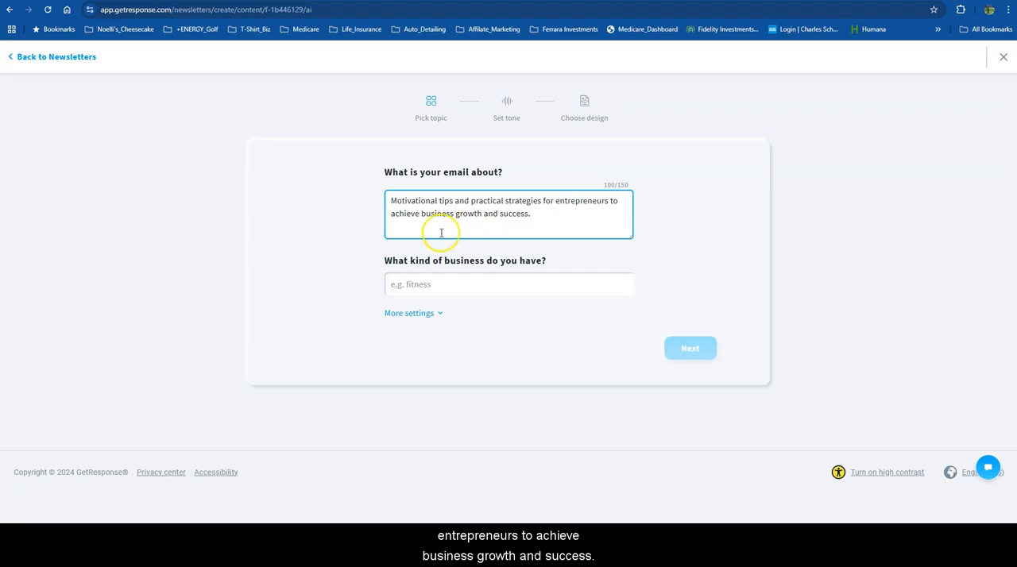
Set the kind of business for the AI-generated email to "Motivational coaching".
click(449, 284)
text(motivation)
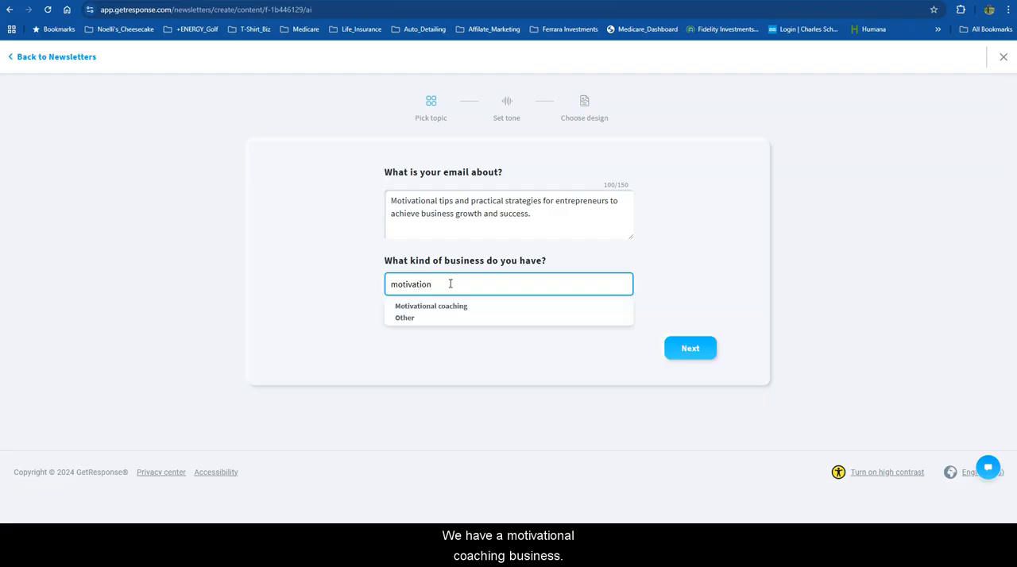
click(433, 307)
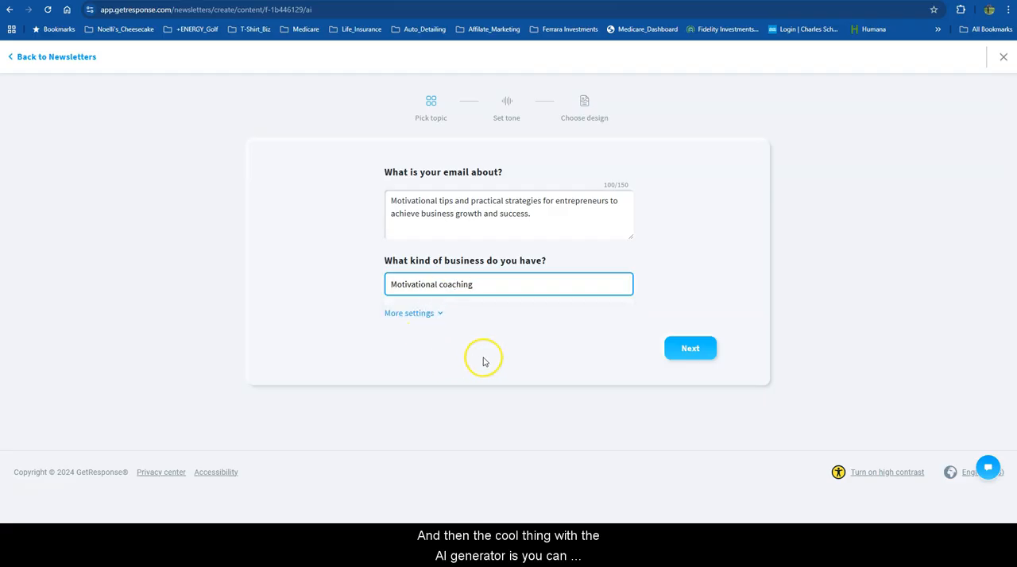
Look through the email types offered in the generator's additional settings, and collapse those settings without choosing a type.
click(433, 314)
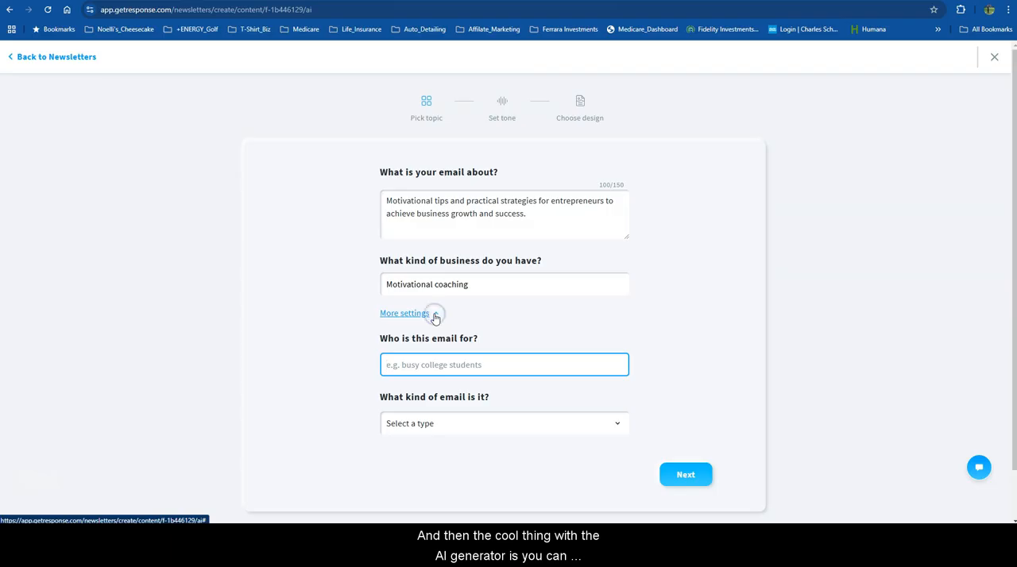
scroll(535, 313, down, 1)
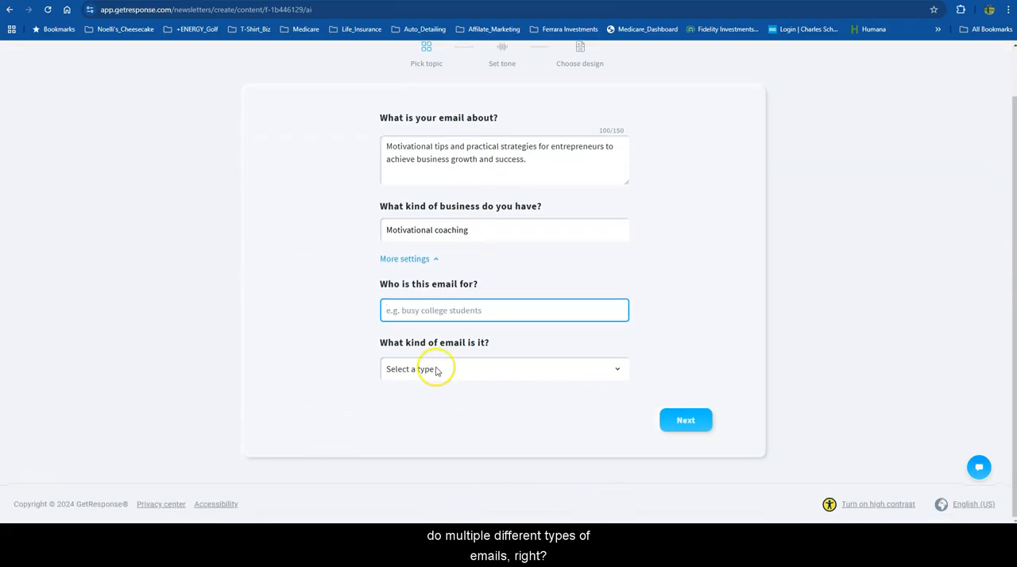
click(616, 369)
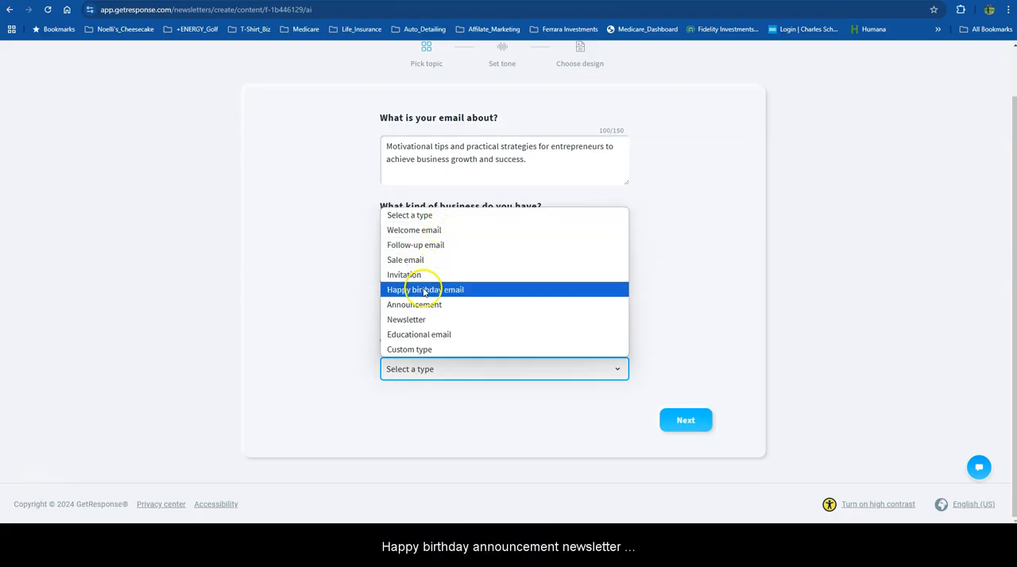
click(410, 399)
click(404, 259)
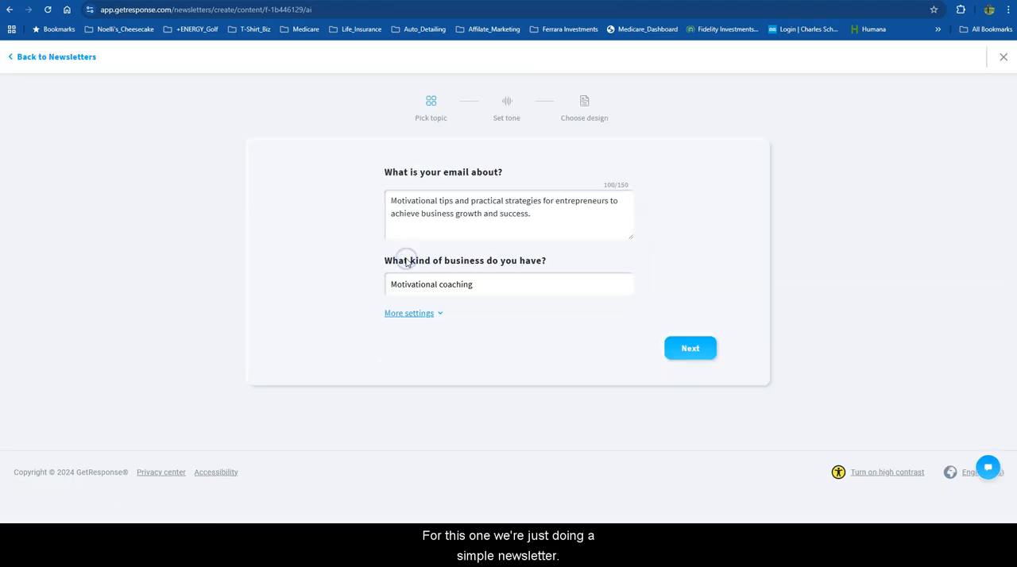
Accept the topic details, set the email's tone to Inspirational, and continue to the design choices.
click(688, 348)
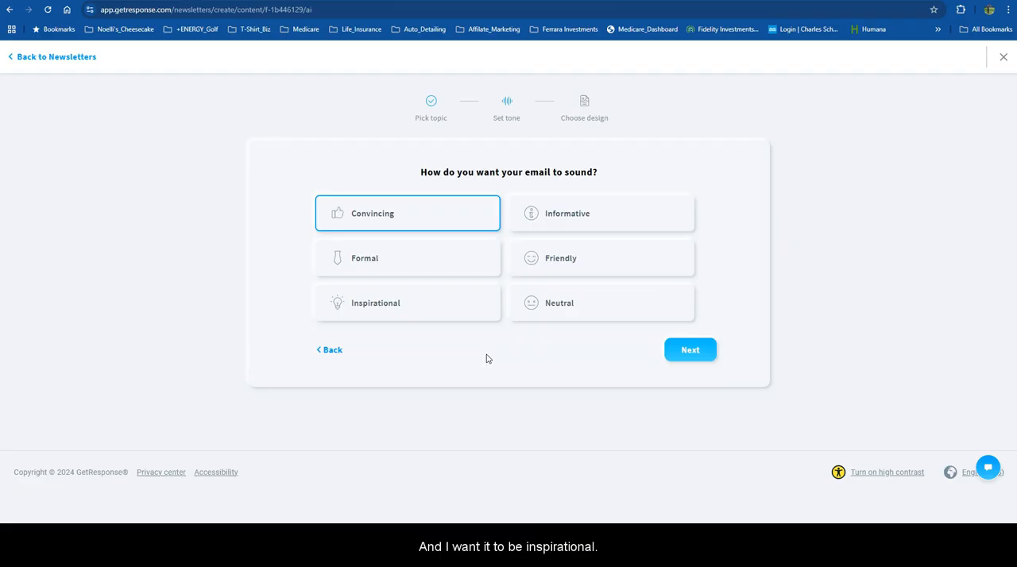
click(379, 306)
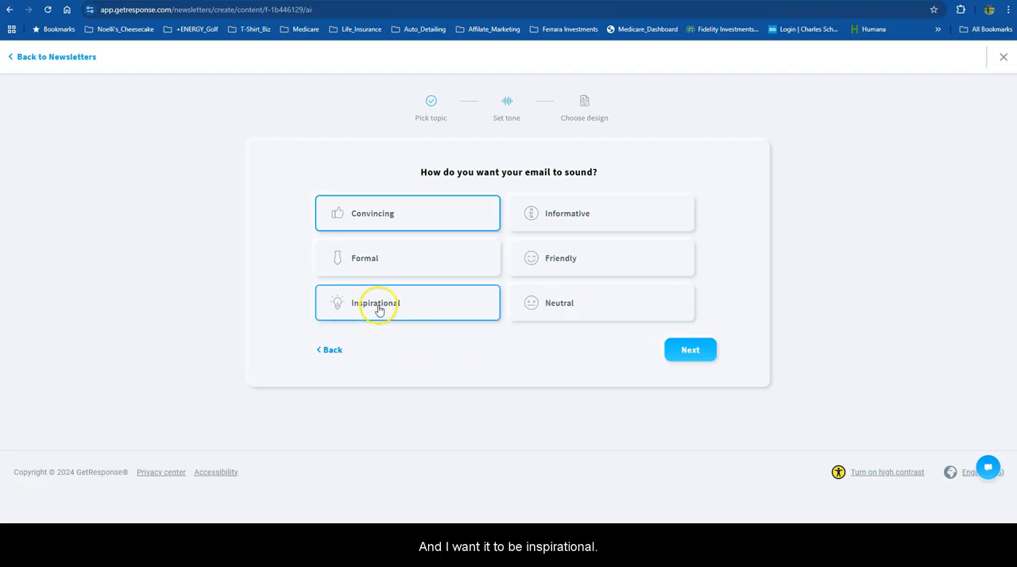
click(687, 359)
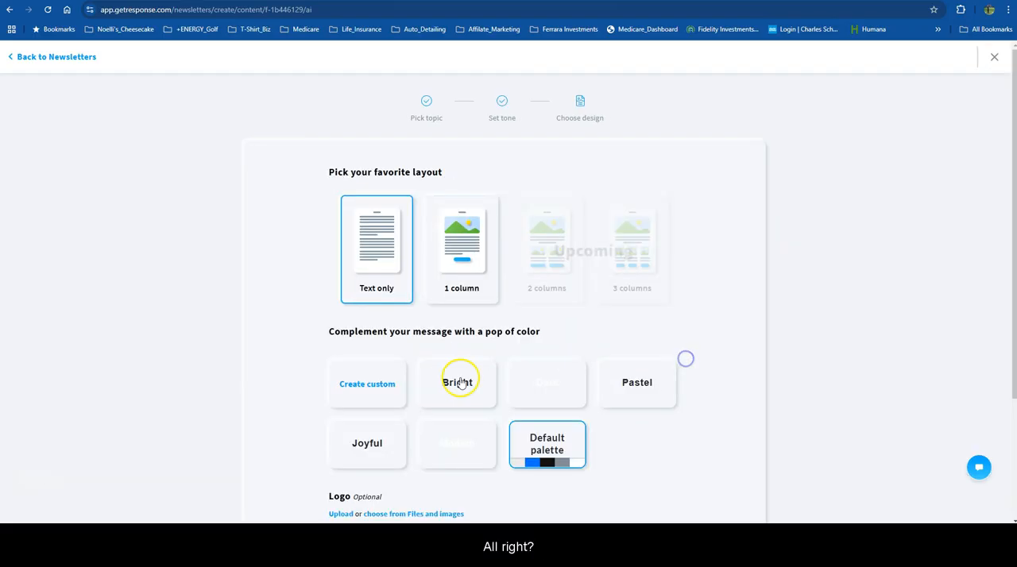
Choose the 1 column layout and the Joyful palette for the email, and generate it without a custom palette or logo.
click(449, 282)
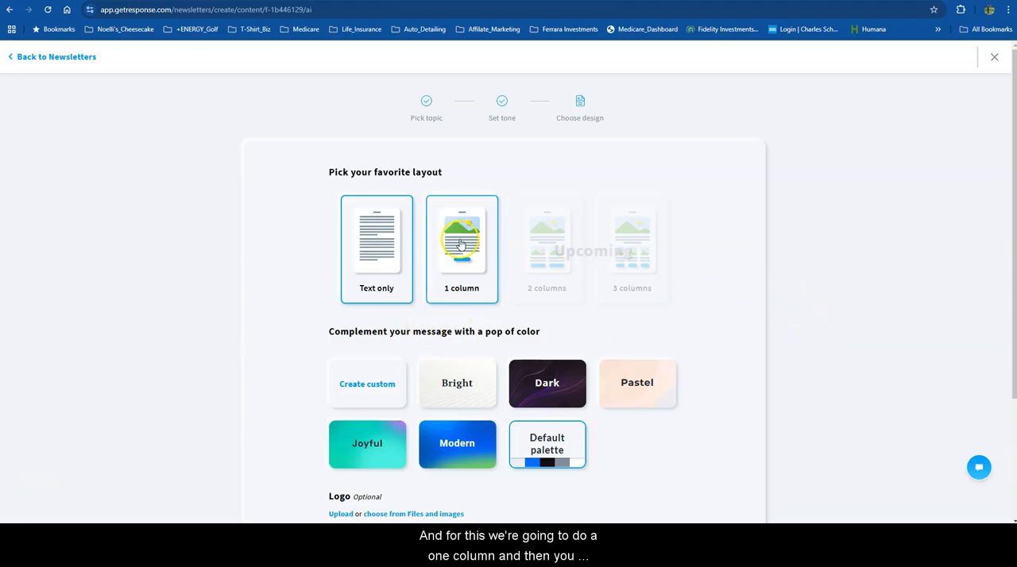
scroll(728, 283, down, 1)
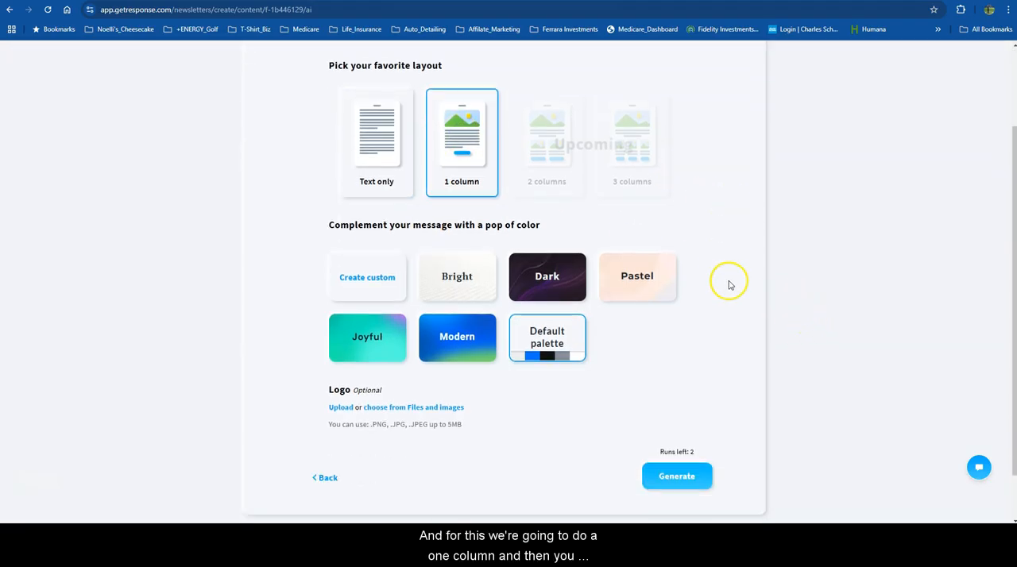
click(357, 278)
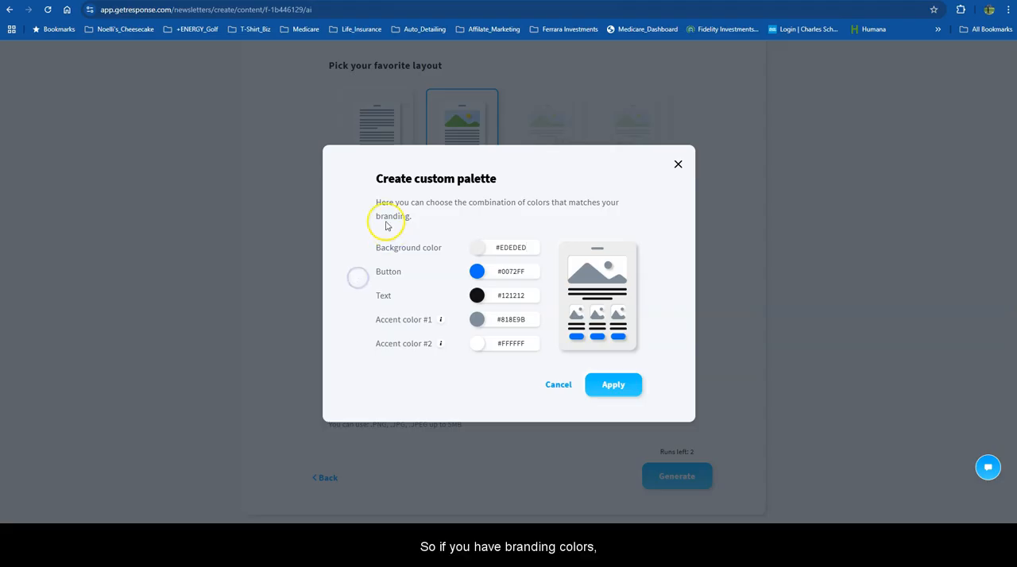
click(554, 385)
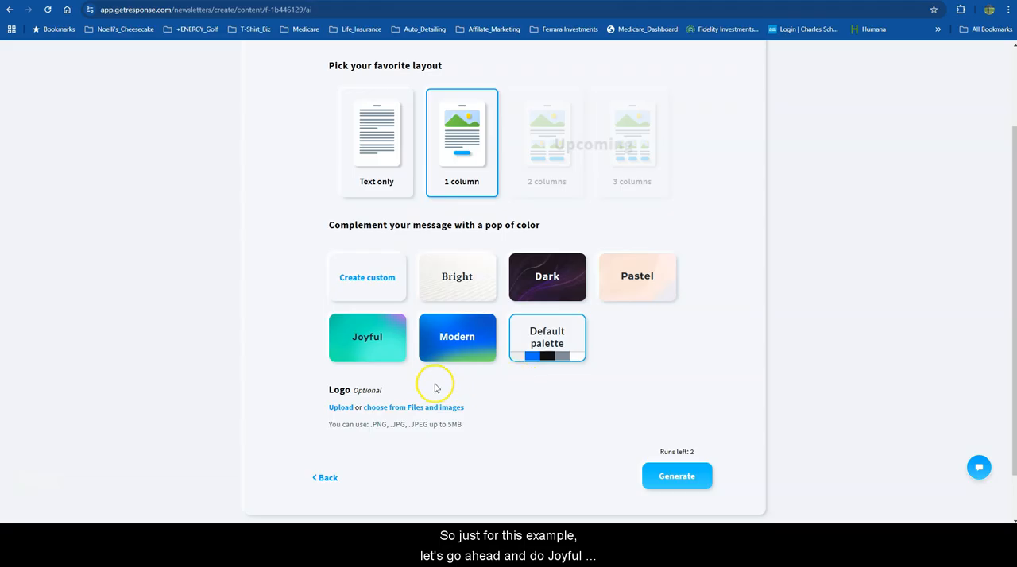
click(361, 338)
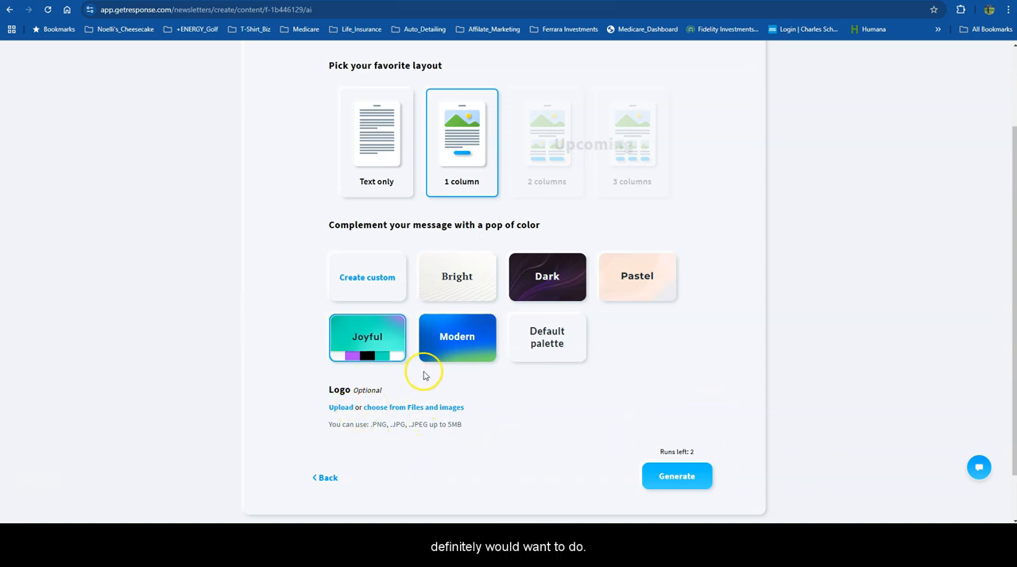
click(673, 475)
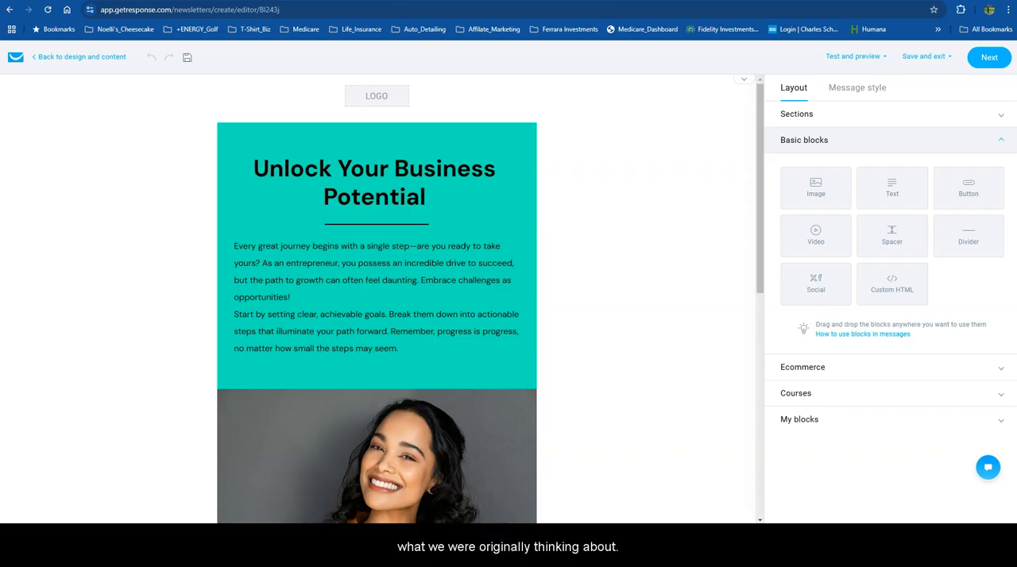
Replace the email's headline with "3 Quick Tips to Boost Your Success This Week!".
click(443, 202)
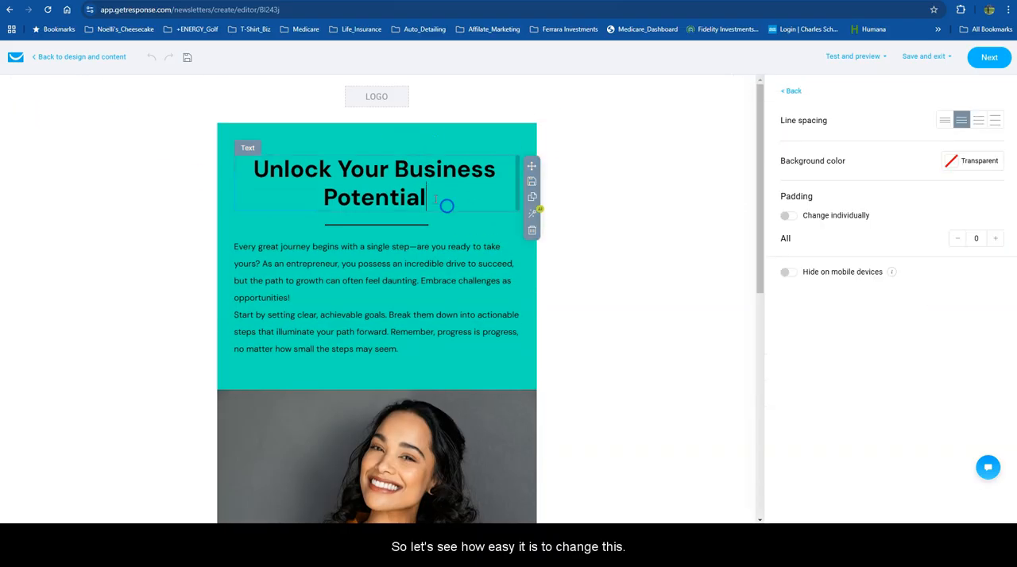
drag(438, 224, 254, 196)
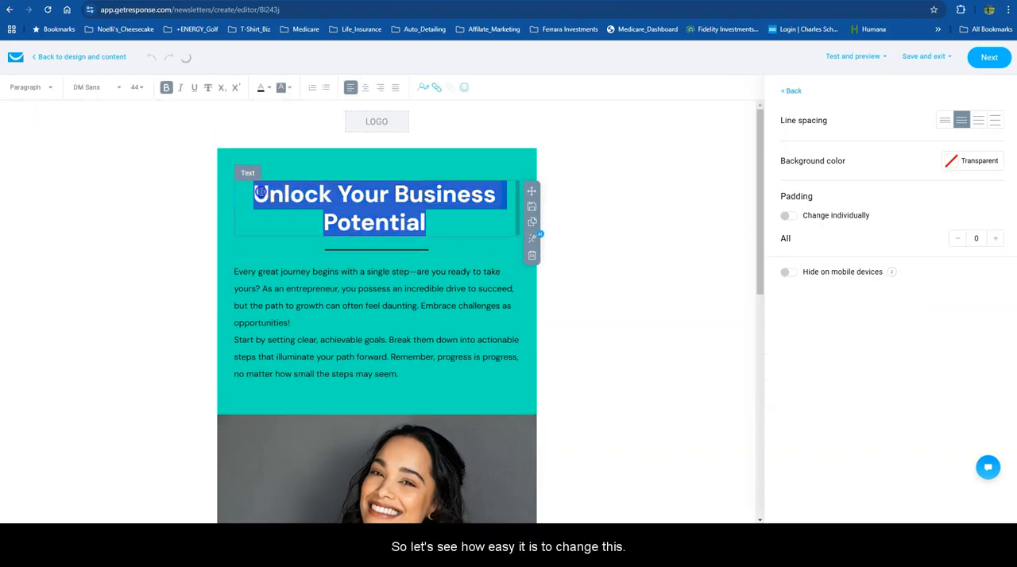
key(ctrl+v)
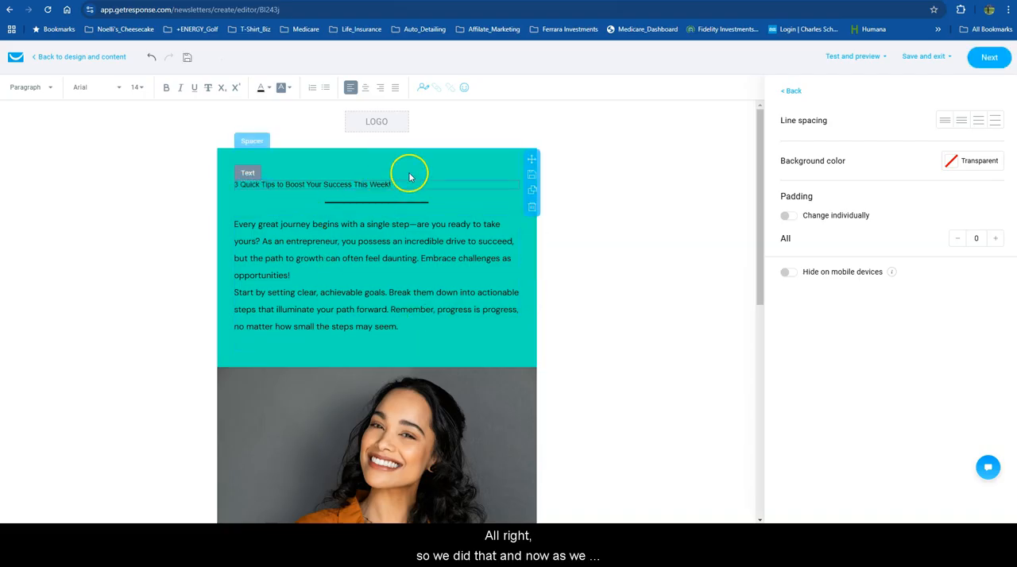
Format the headline as Heading 1 and center it.
click(400, 182)
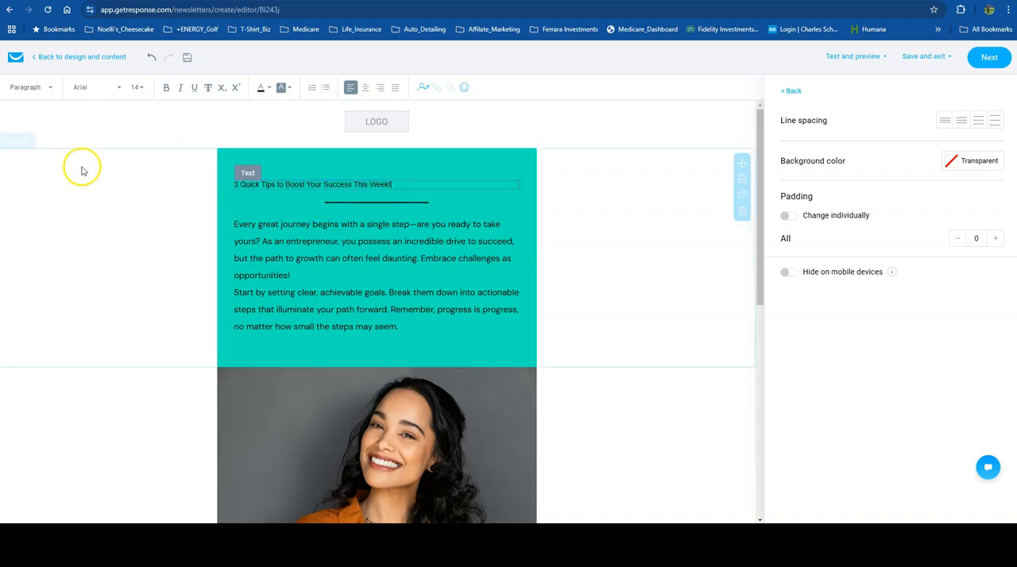
click(47, 89)
click(54, 129)
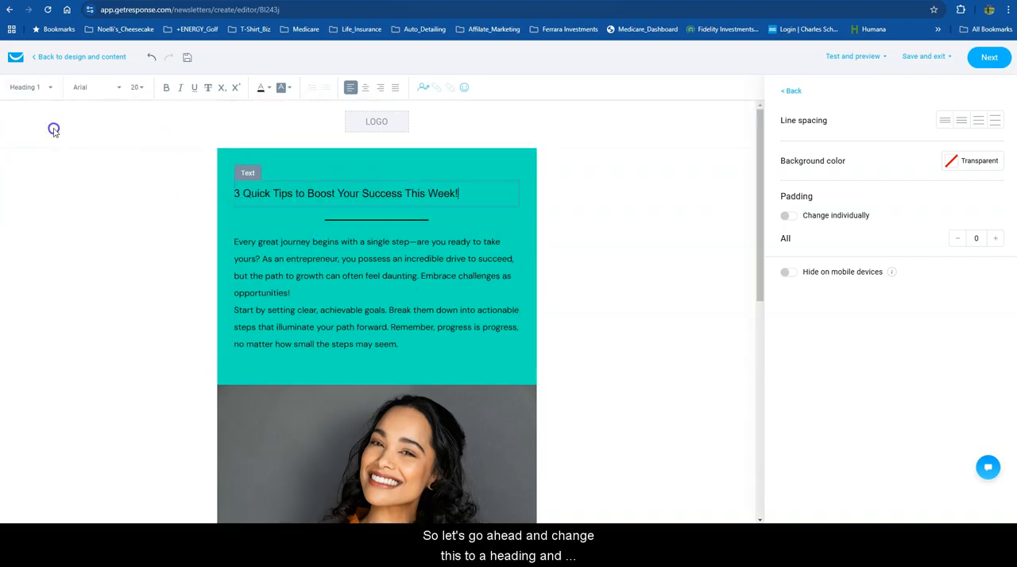
click(54, 87)
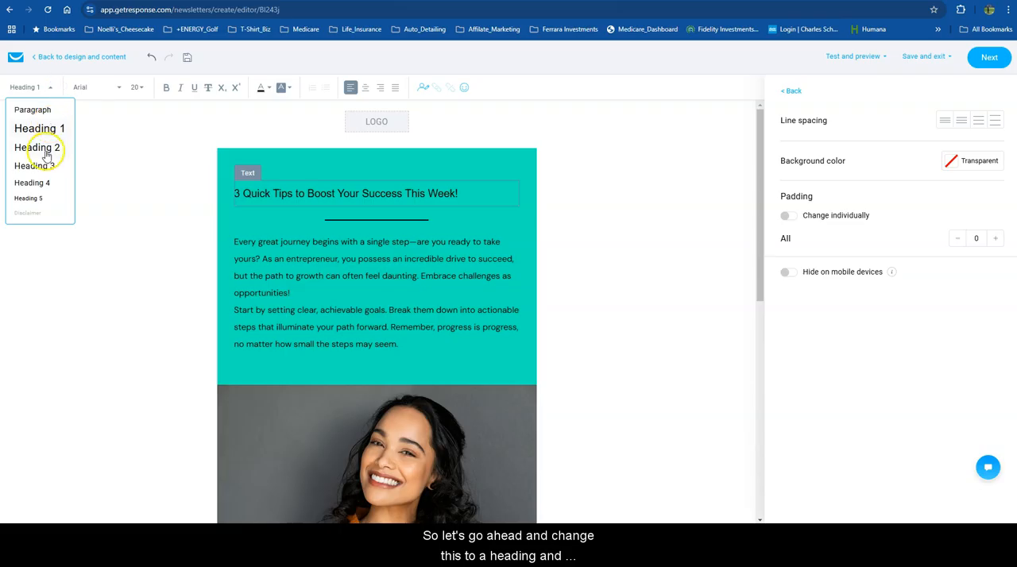
click(39, 148)
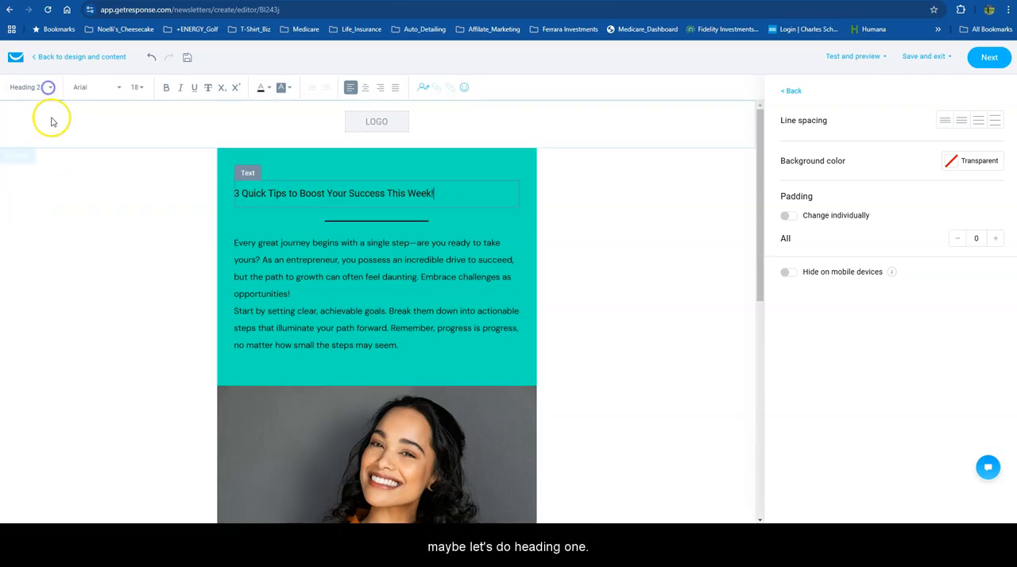
click(46, 86)
click(41, 128)
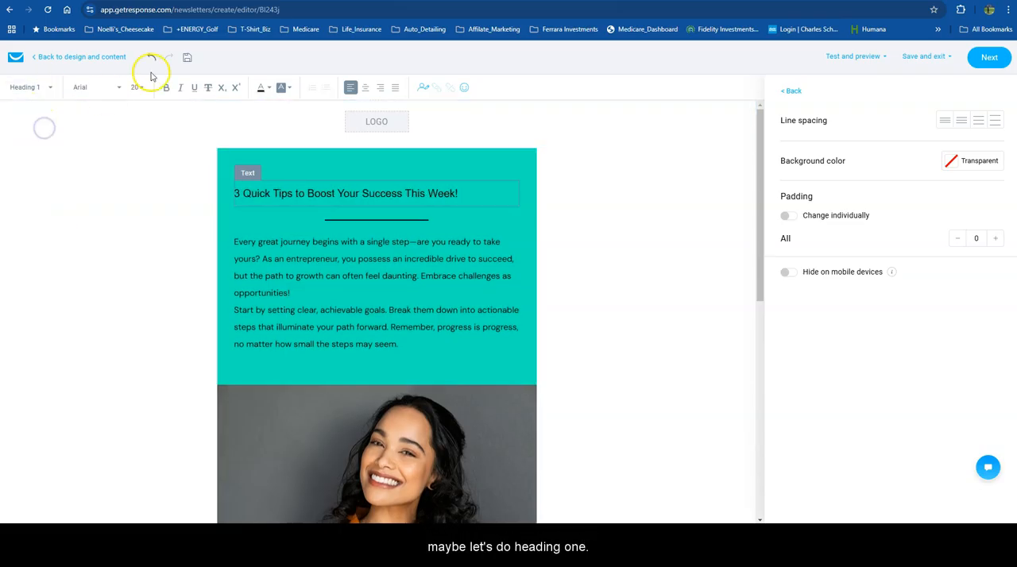
click(365, 87)
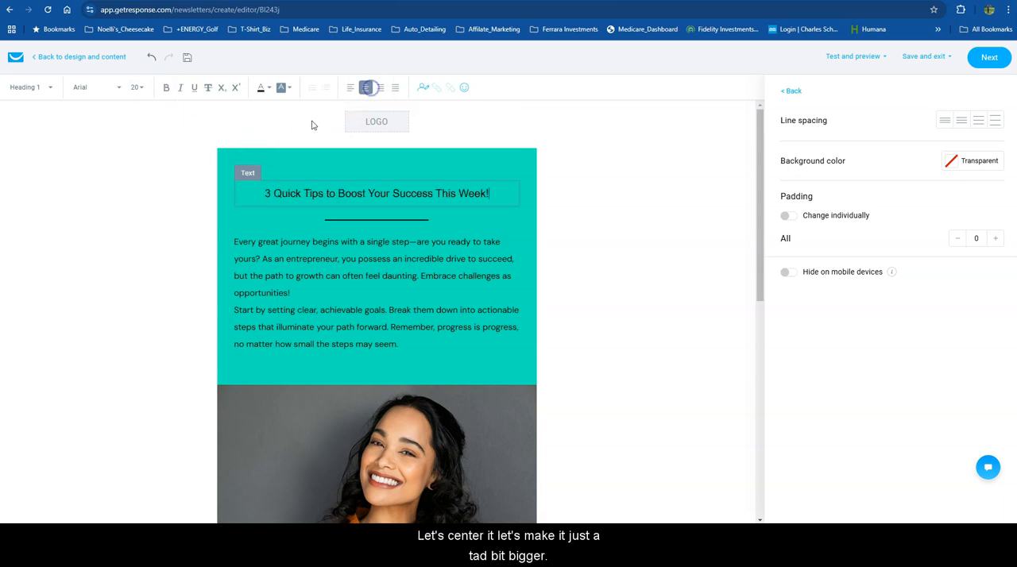
Set the font size of the whole headline to 24.
click(136, 88)
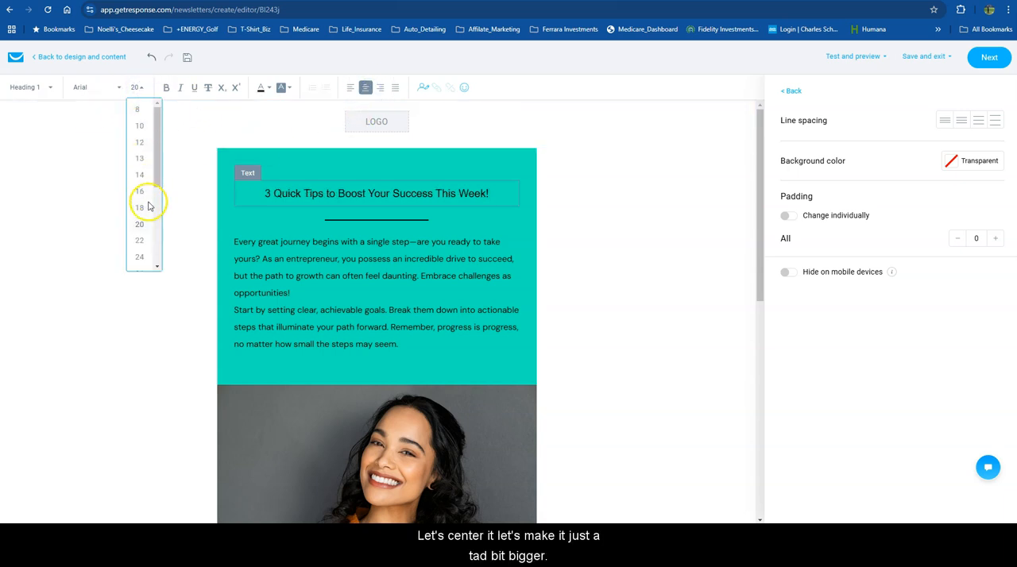
click(140, 256)
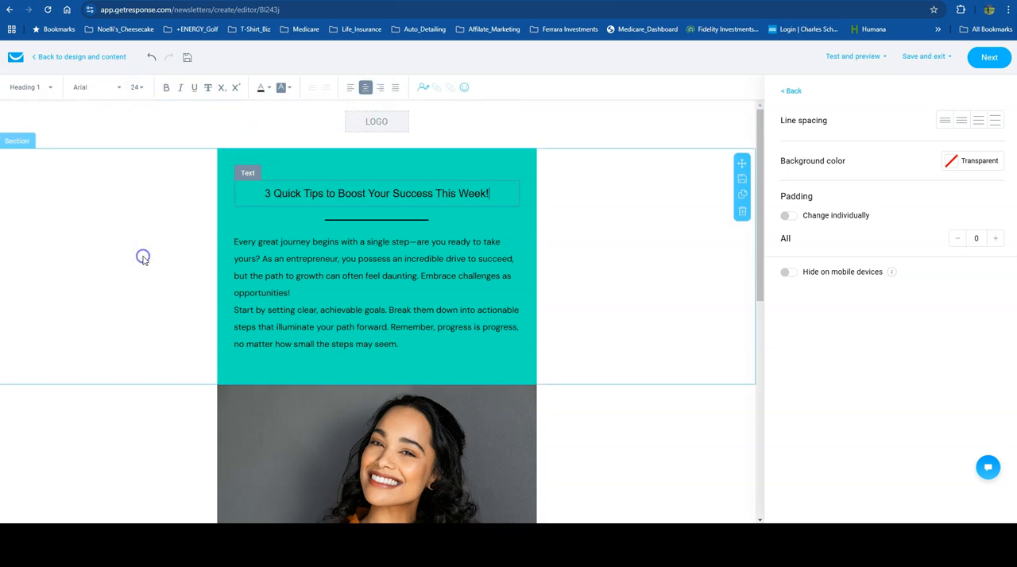
triple_click(417, 192)
click(138, 87)
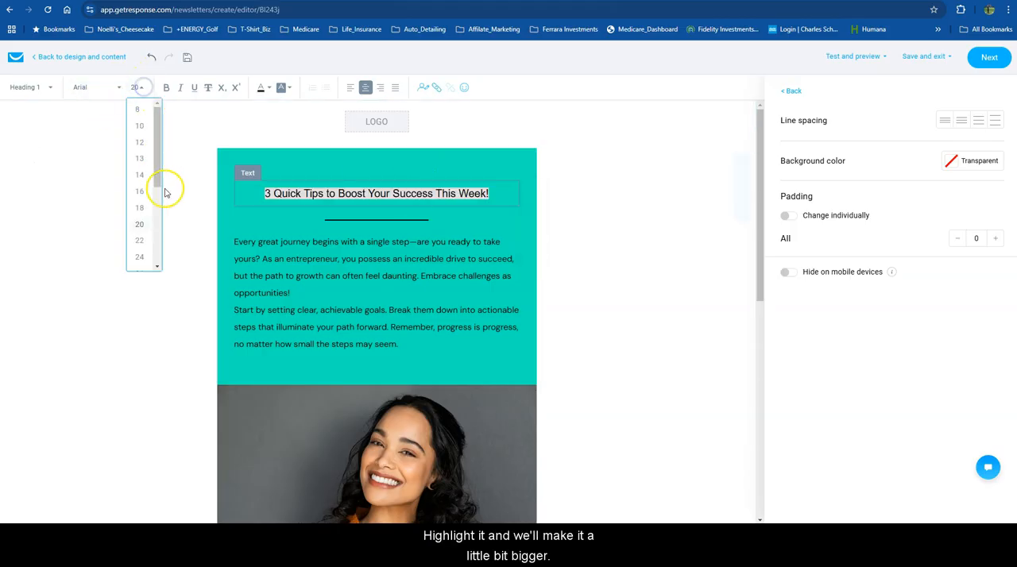
click(140, 257)
click(608, 251)
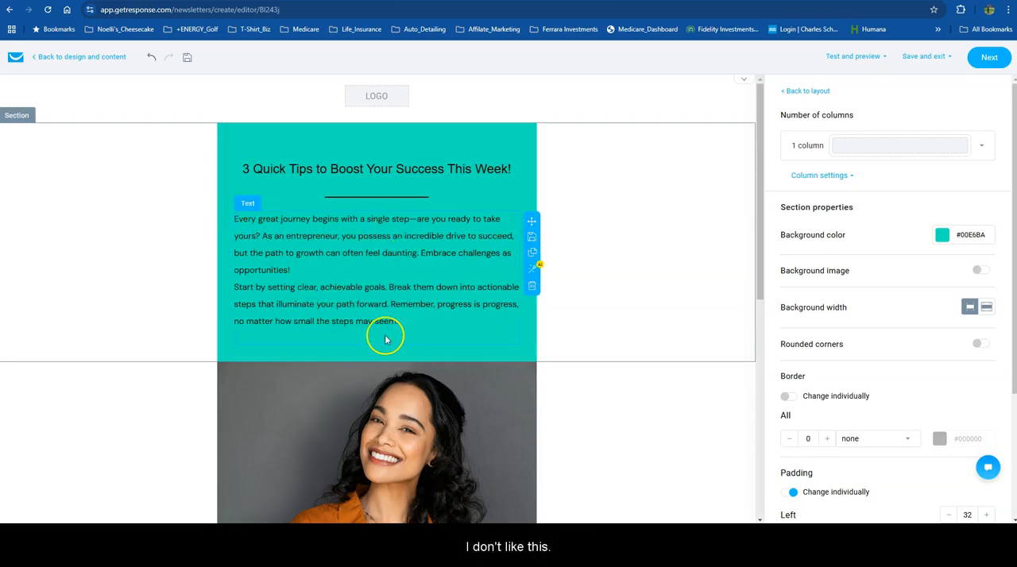
Have the AI assistant change the tone of the first body text to Inspiring, and replace the original text with the new version.
click(532, 269)
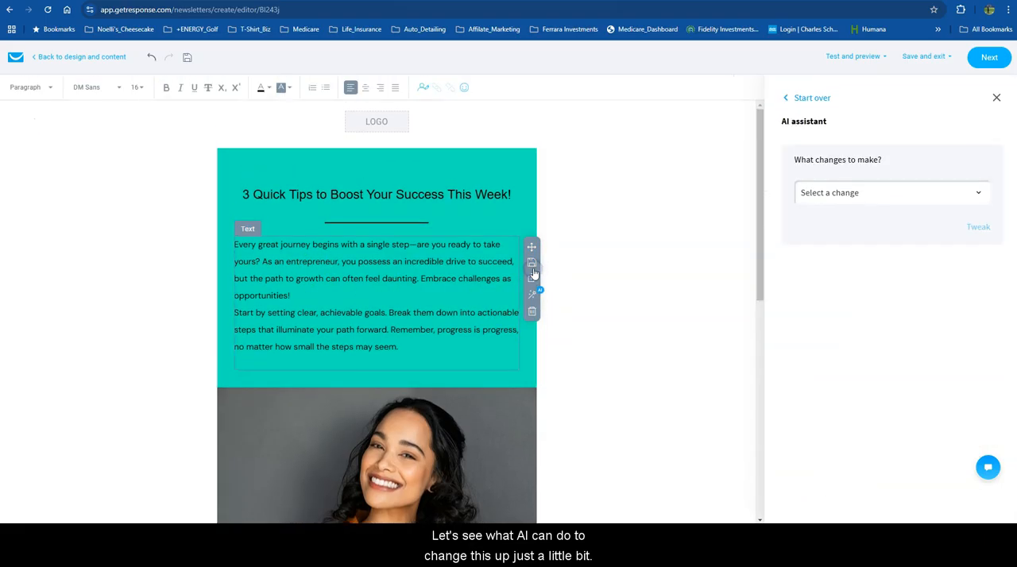
click(937, 195)
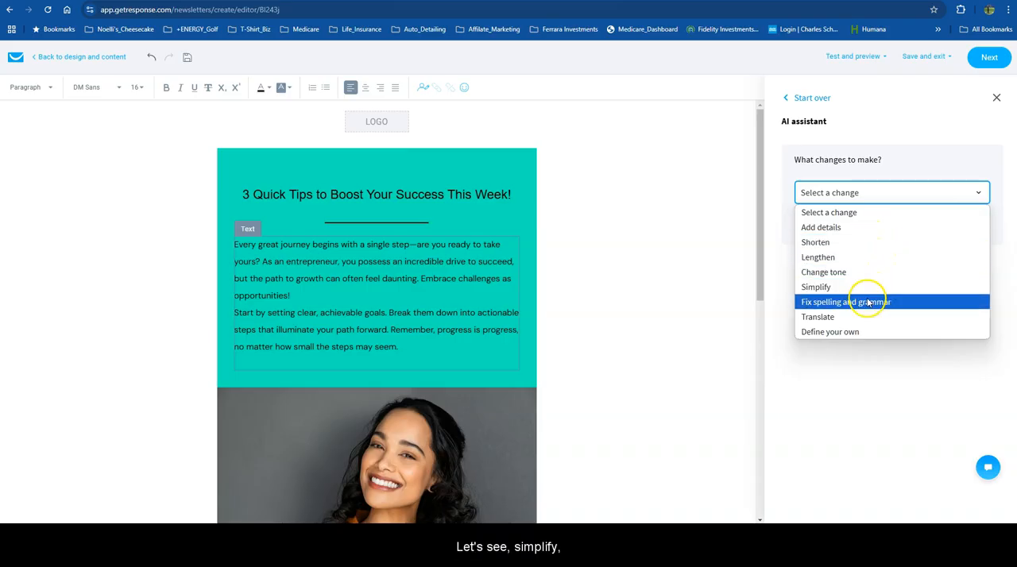
click(861, 273)
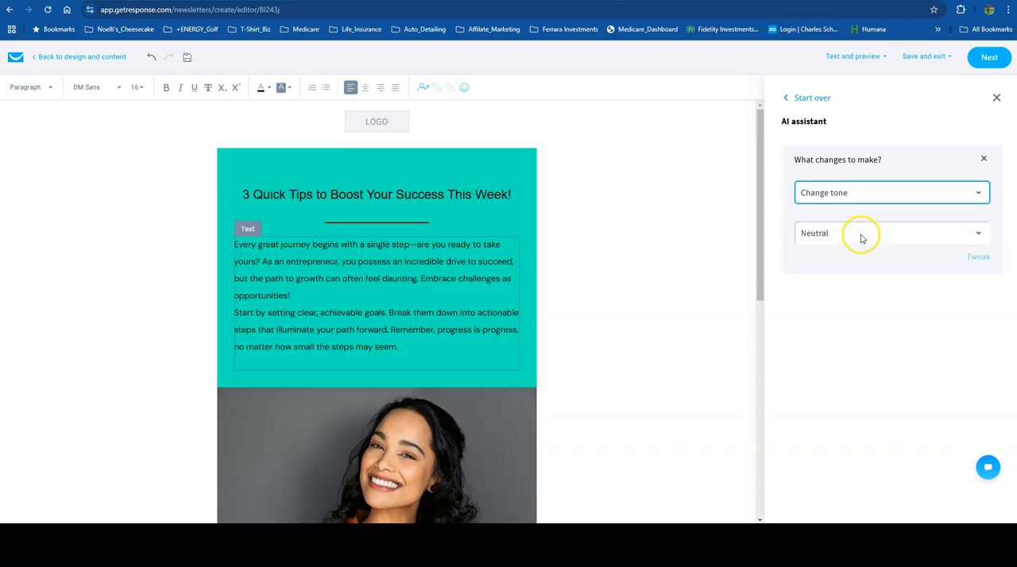
click(861, 236)
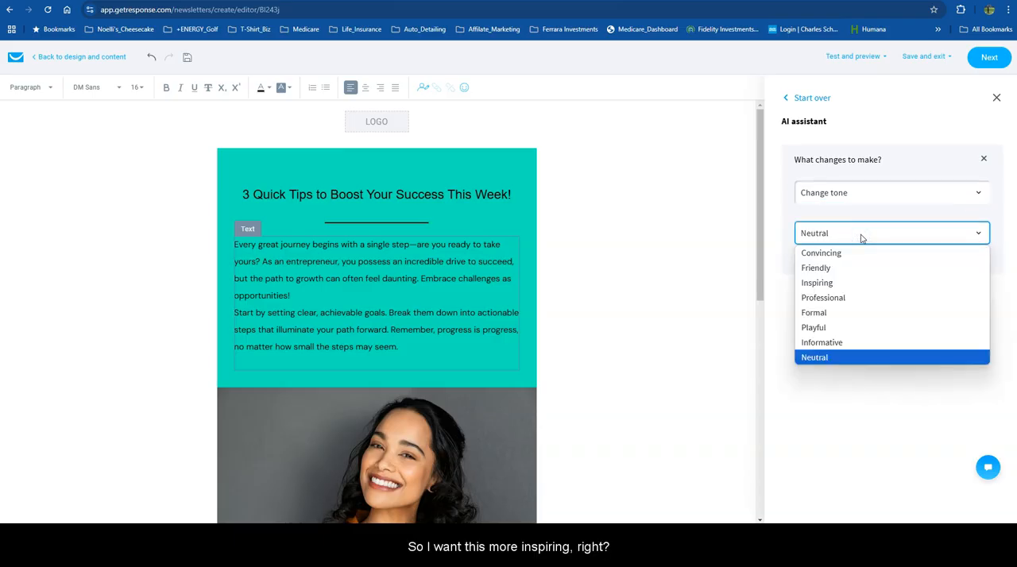
click(843, 282)
click(980, 259)
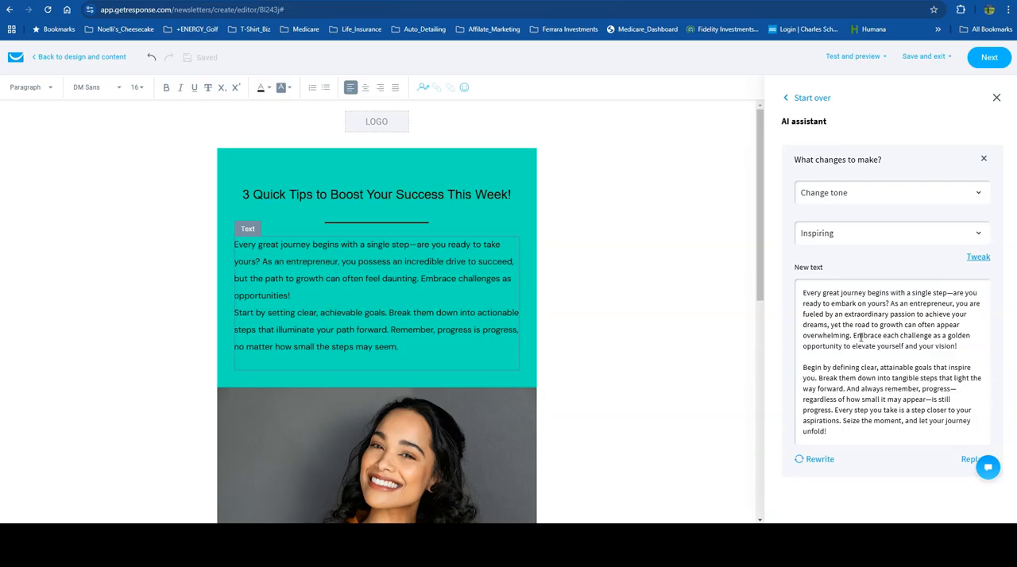
click(969, 461)
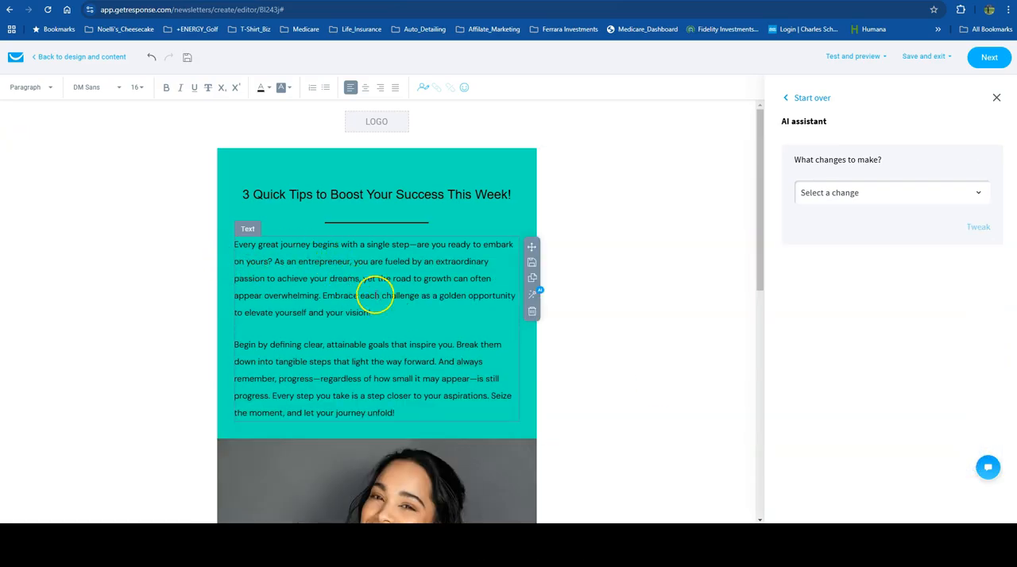
Replace the portrait photo below the first text with the Arms_Open_Money_Falling image.
scroll(380, 297, down, 3)
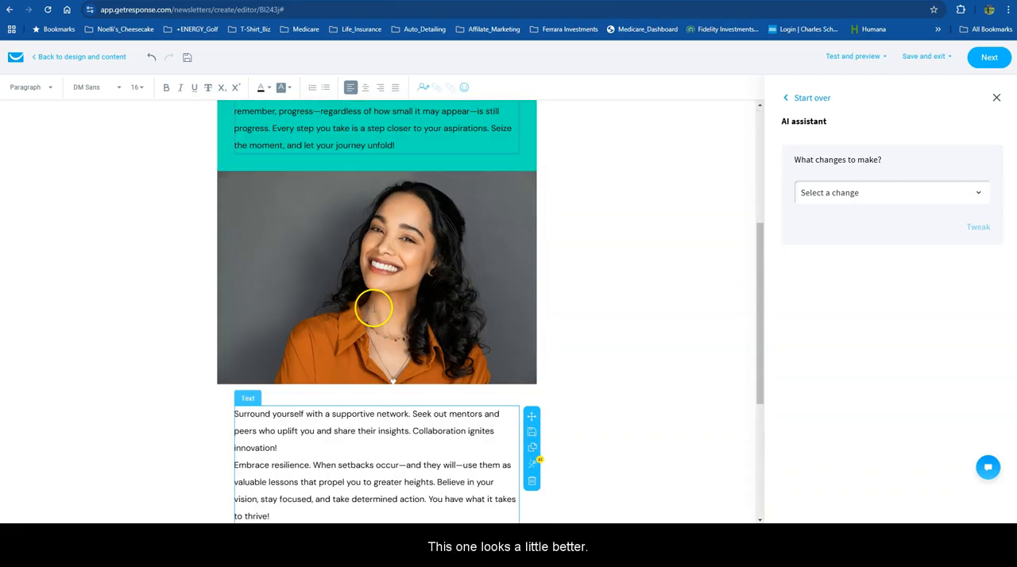
scroll(374, 307, up, 1)
click(343, 351)
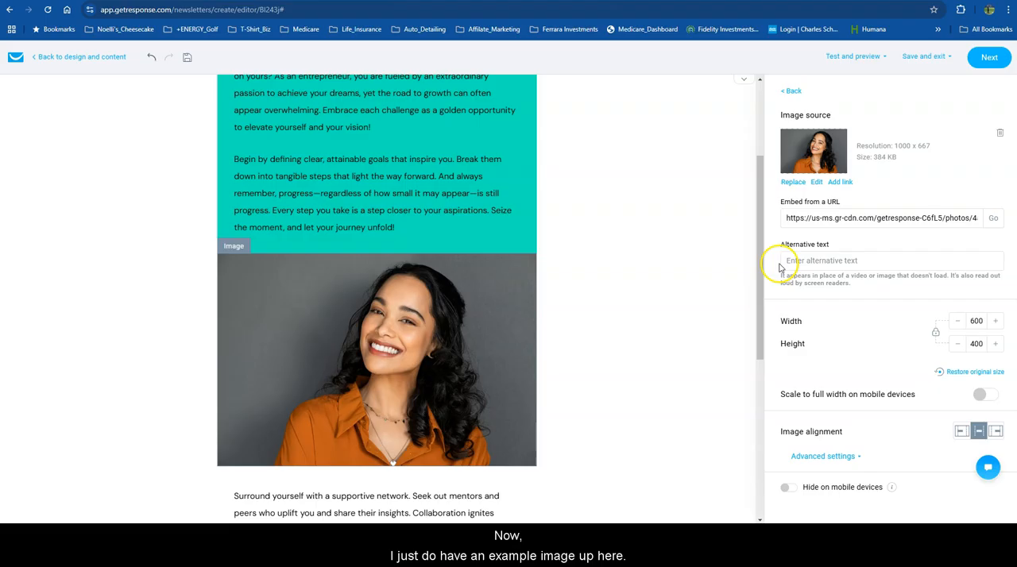
click(786, 182)
click(413, 317)
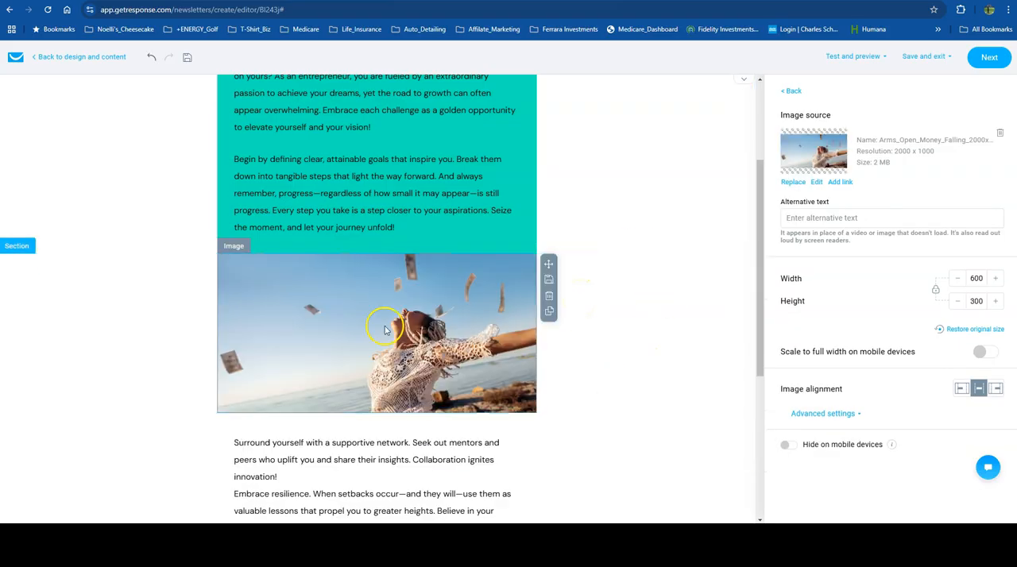
Review the whole email from headline to footer, including the second text block, the divider and the call-to-action button.
scroll(465, 286, up, 3)
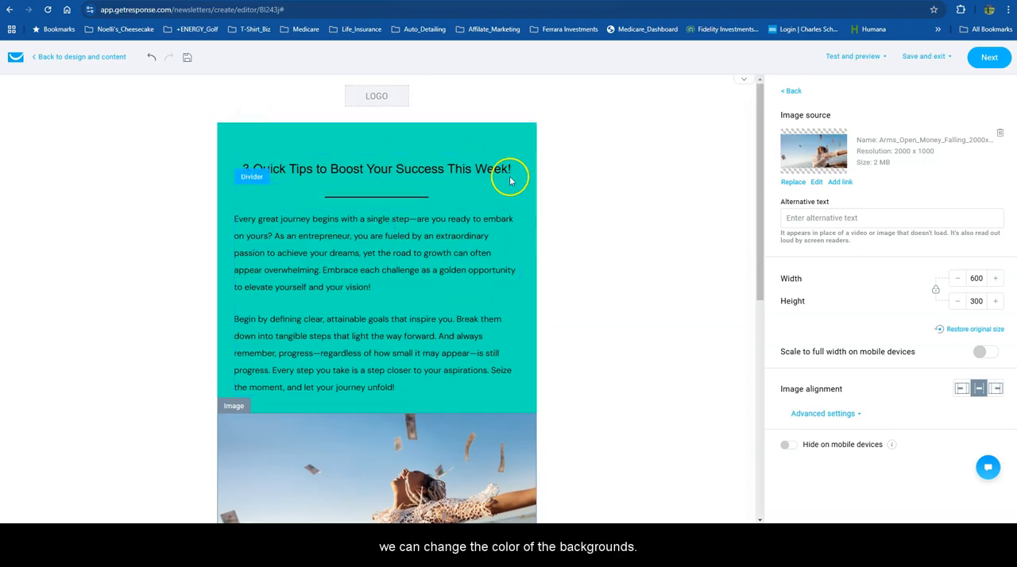
scroll(270, 349, down, 4)
scroll(277, 331, down, 2)
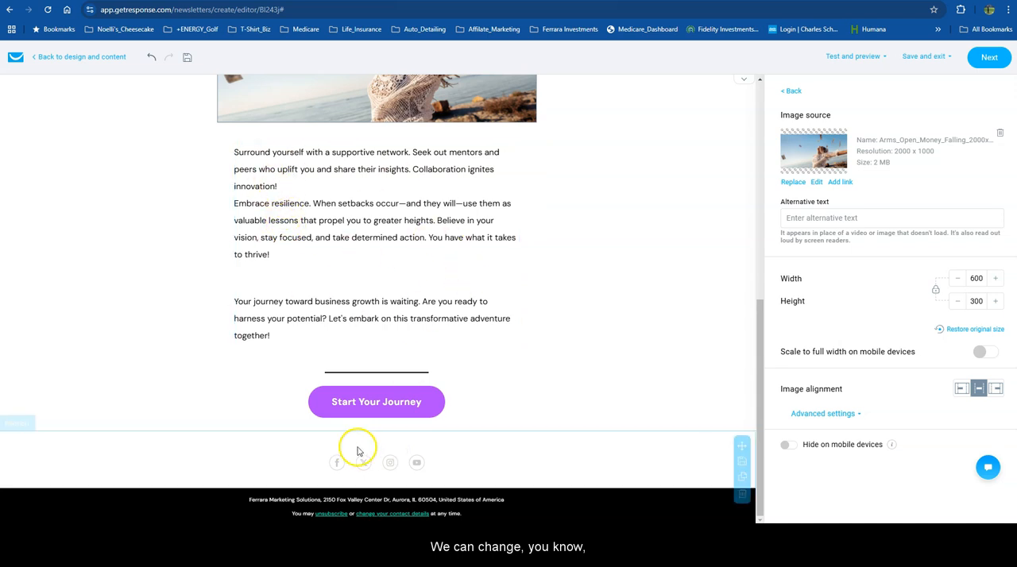
click(445, 357)
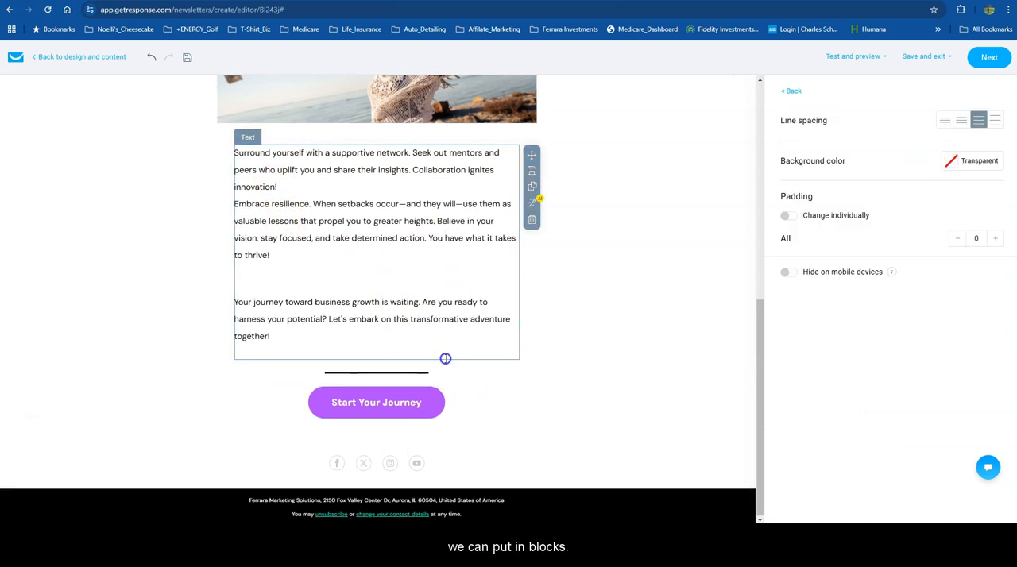
click(477, 404)
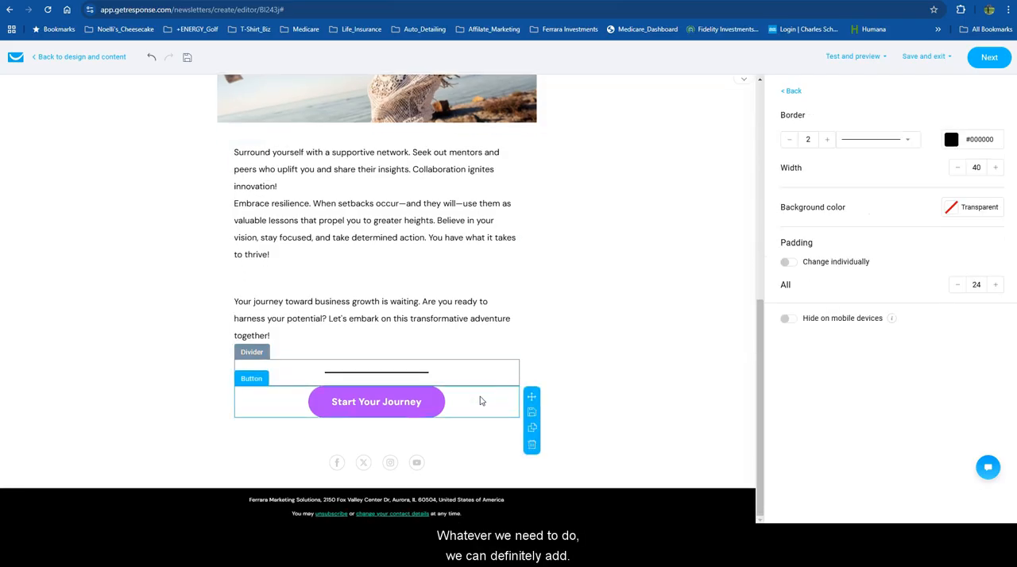
scroll(479, 401, up, 3)
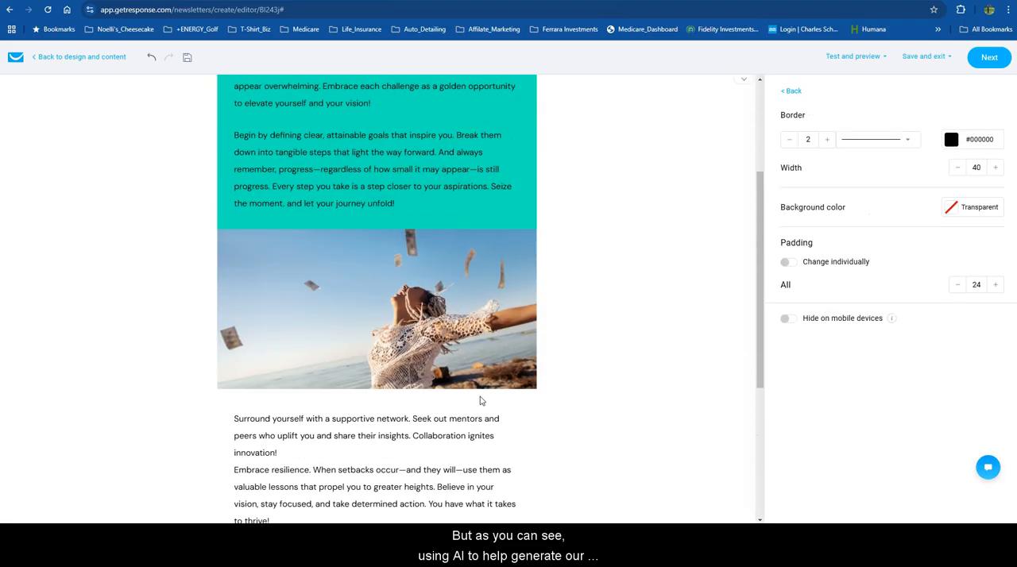
click(474, 420)
scroll(473, 421, up, 2)
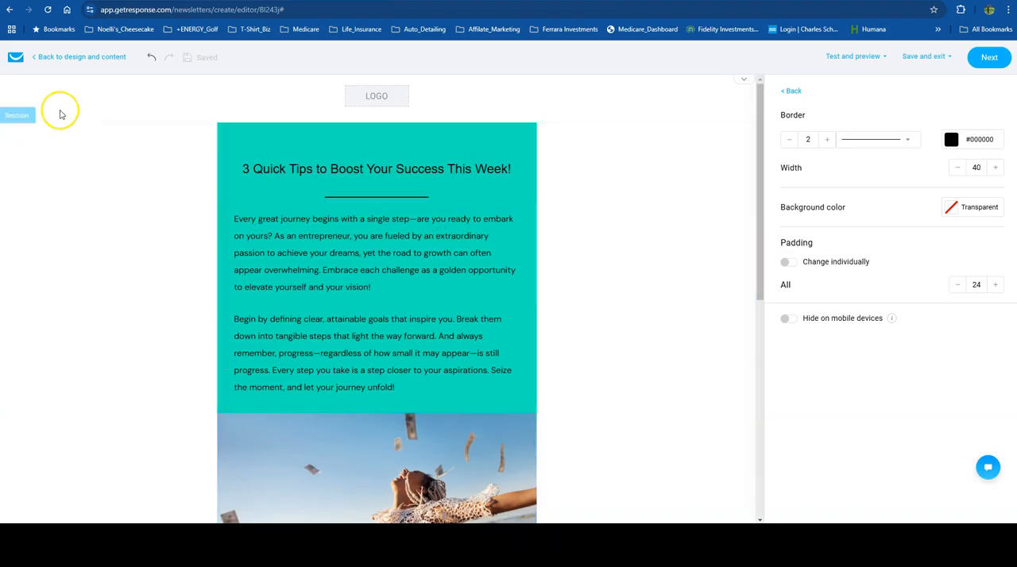
scroll(89, 225, down, 5)
scroll(94, 231, down, 1)
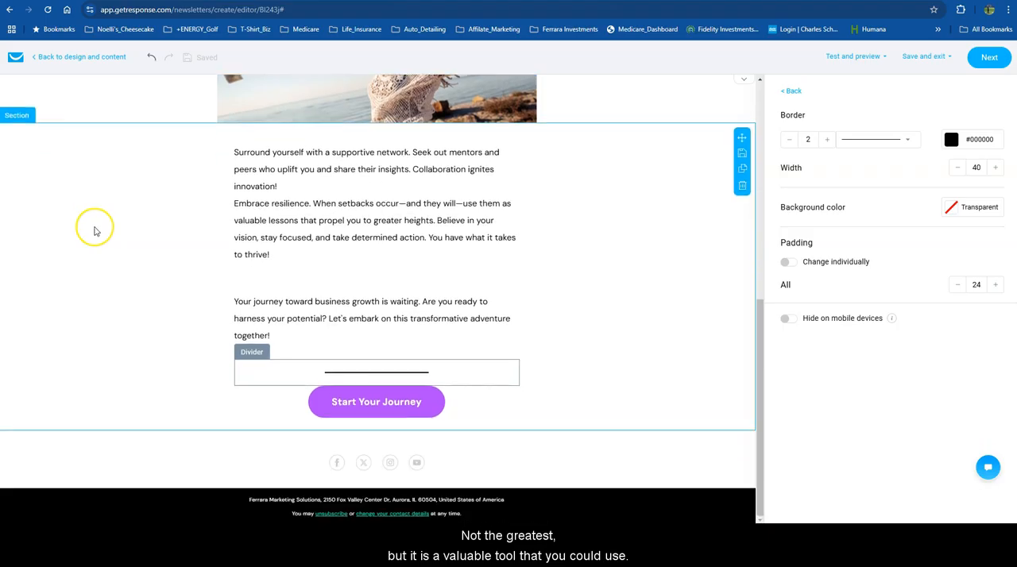
scroll(94, 231, up, 6)
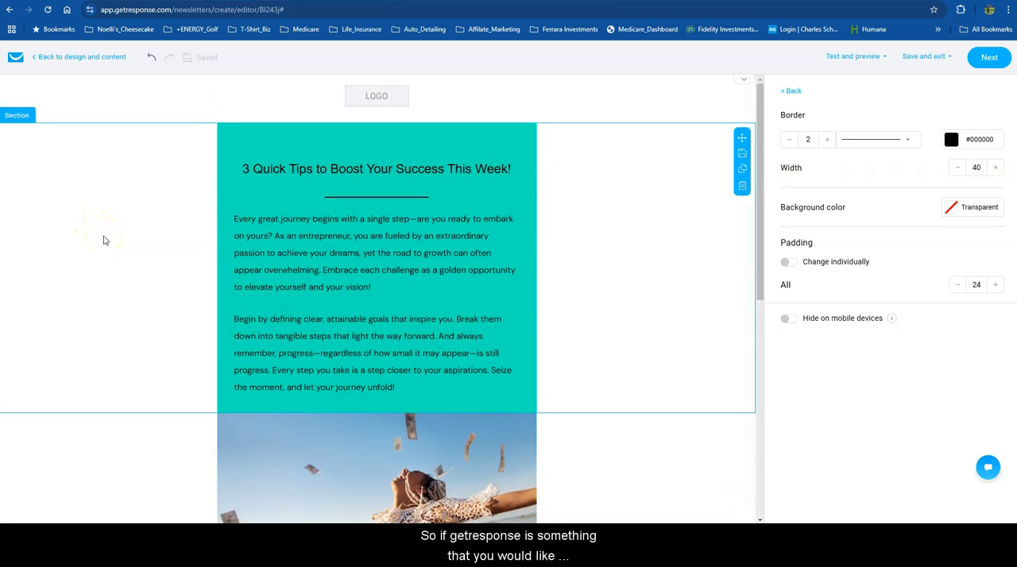
Leave the email editor for the GetResponse dashboard, and look over the list of available tools there.
click(47, 57)
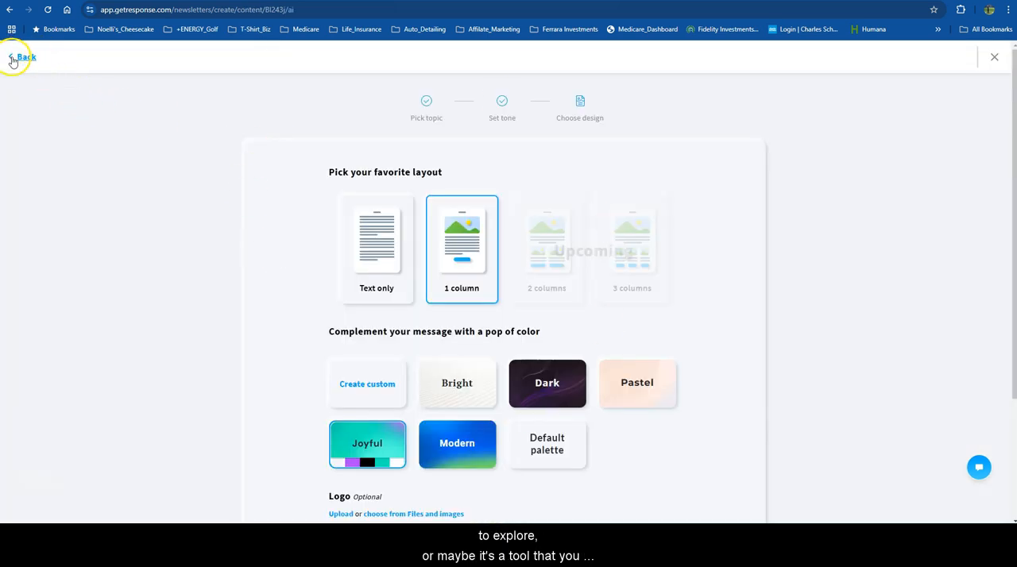
click(17, 60)
click(18, 76)
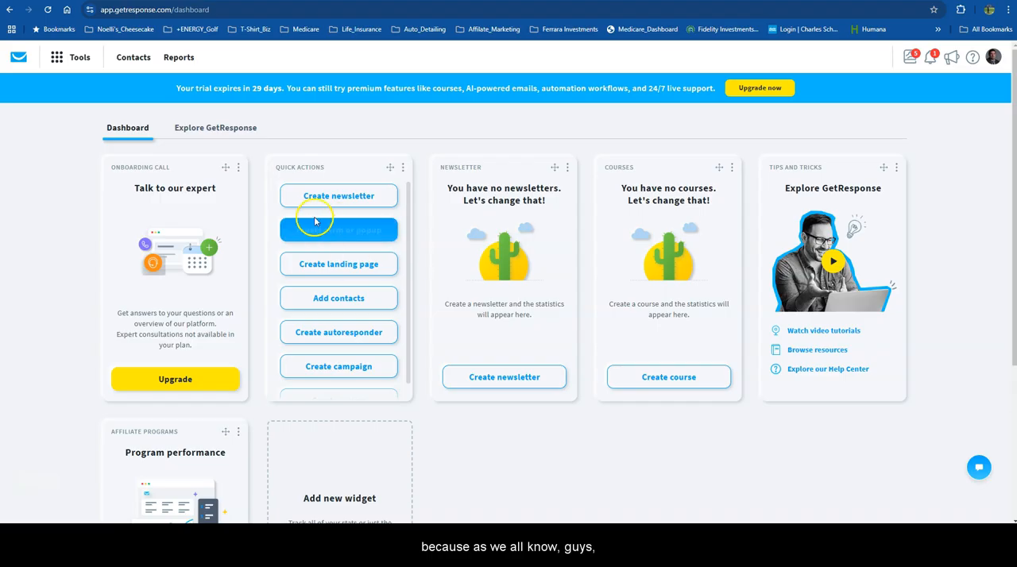
click(56, 54)
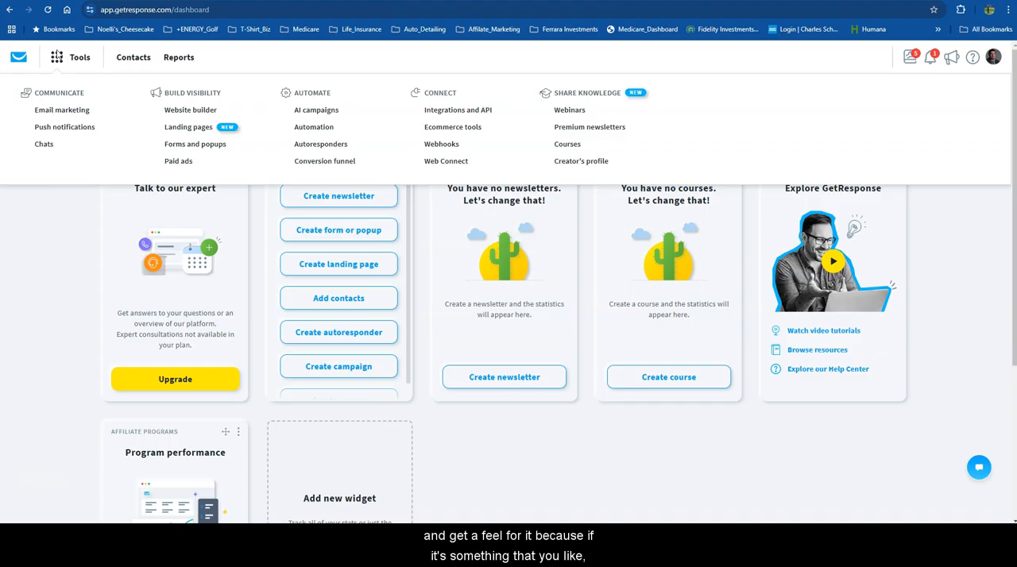
click(48, 277)
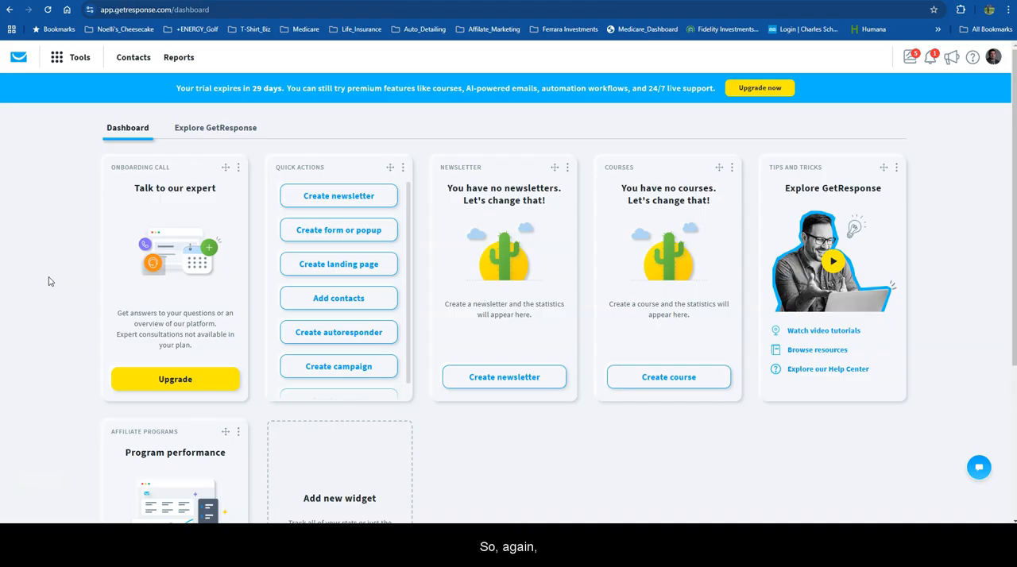